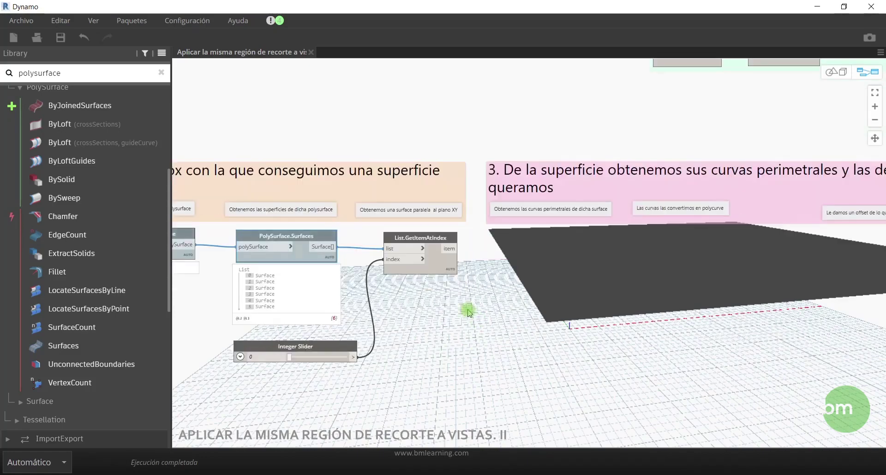
# Select the surface picked by List.GetItemAtIndex and zoom around the graph to inspect it
pyautogui.click(451, 280)
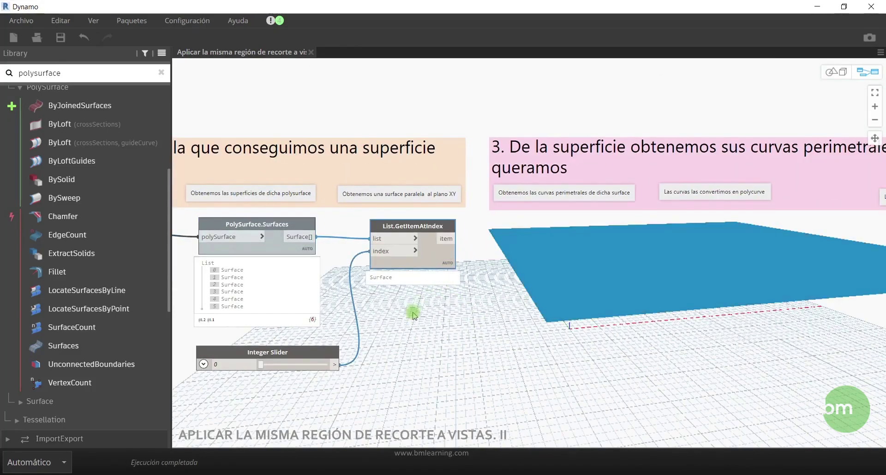
pyautogui.scroll(-2, 411, 310)
pyautogui.scroll(-2, 605, 310)
pyautogui.scroll(-1, 690, 306)
pyautogui.scroll(2, 690, 306)
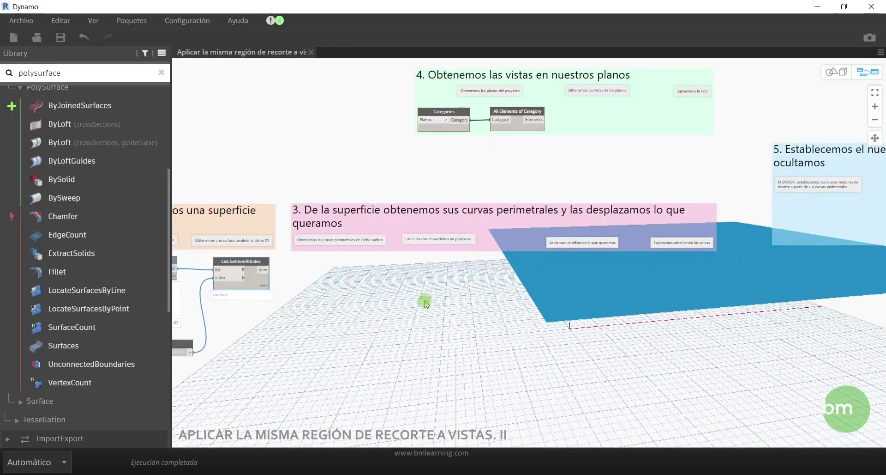
pyautogui.scroll(-2, 397, 157)
pyautogui.scroll(1, 397, 266)
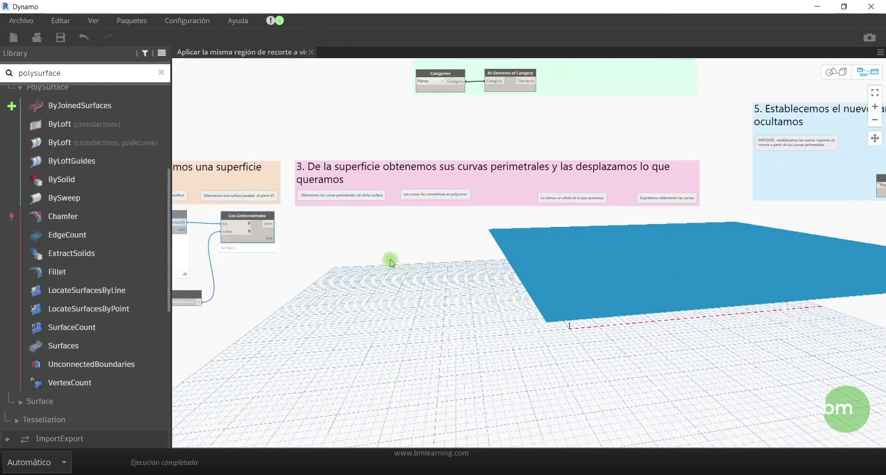
pyautogui.scroll(1, 373, 251)
pyautogui.scroll(1, 374, 253)
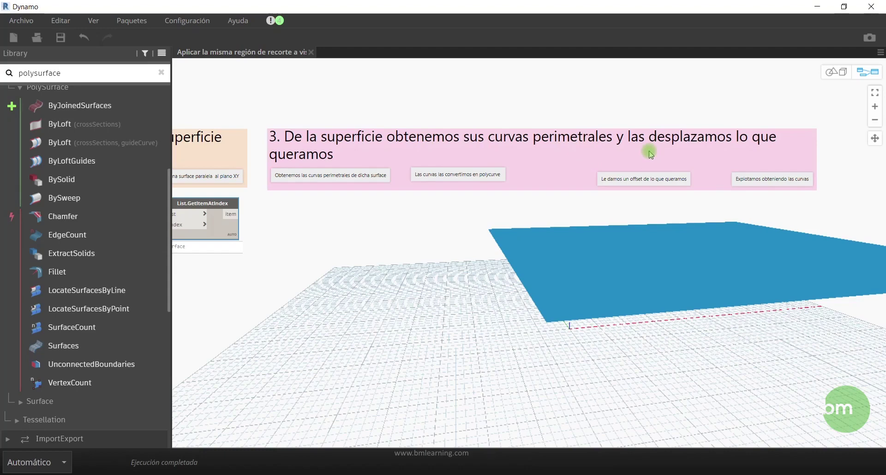
pyautogui.scroll(-3, 735, 259)
pyautogui.scroll(3, 455, 245)
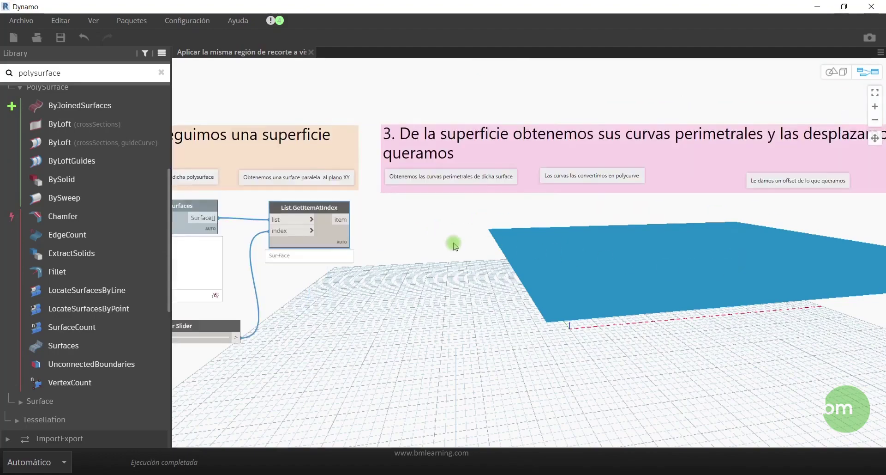
pyautogui.scroll(1, 455, 245)
pyautogui.scroll(2, 452, 239)
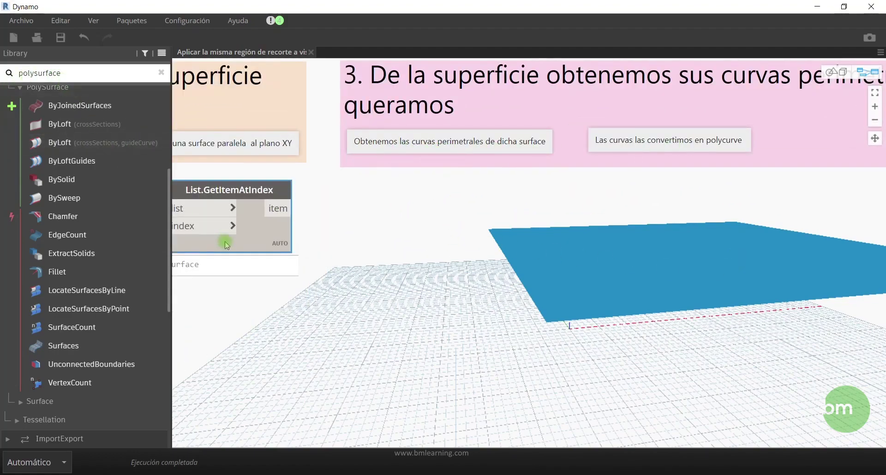
pyautogui.scroll(-1, 390, 294)
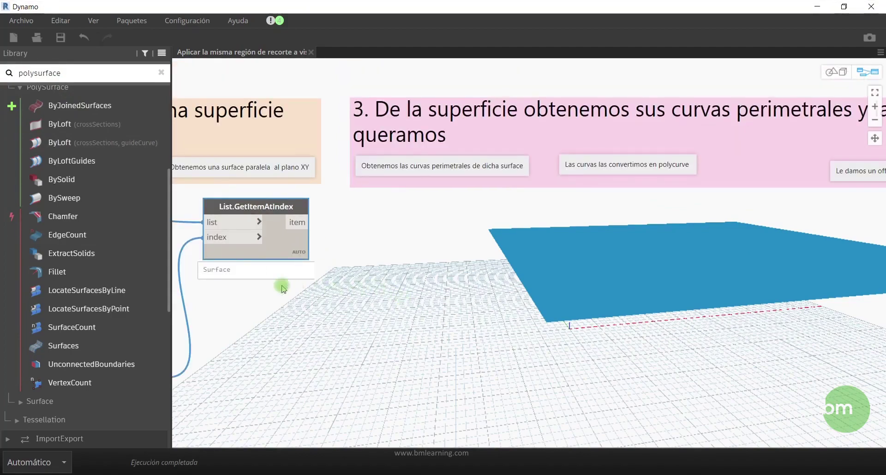
# Add Surface.PerimeterCurves from a 'surface' search and feed it List.GetItemAtIndex's picked surface
pyautogui.click(161, 73)
pyautogui.write('s')
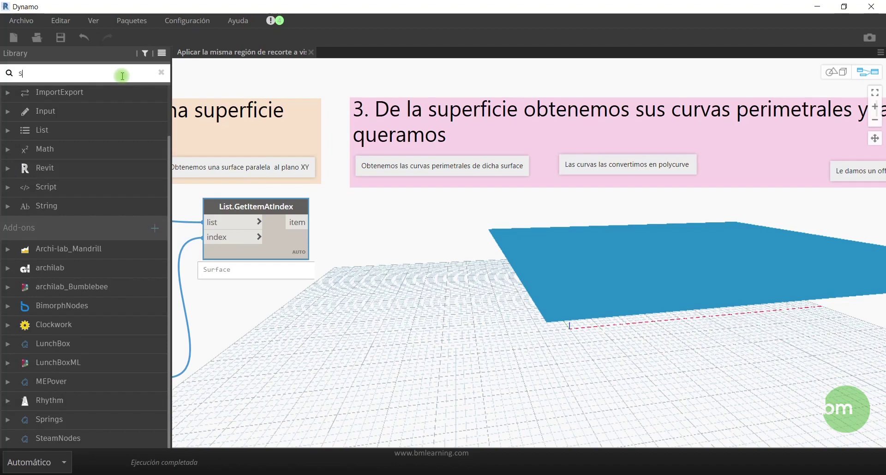
pyautogui.write('urface')
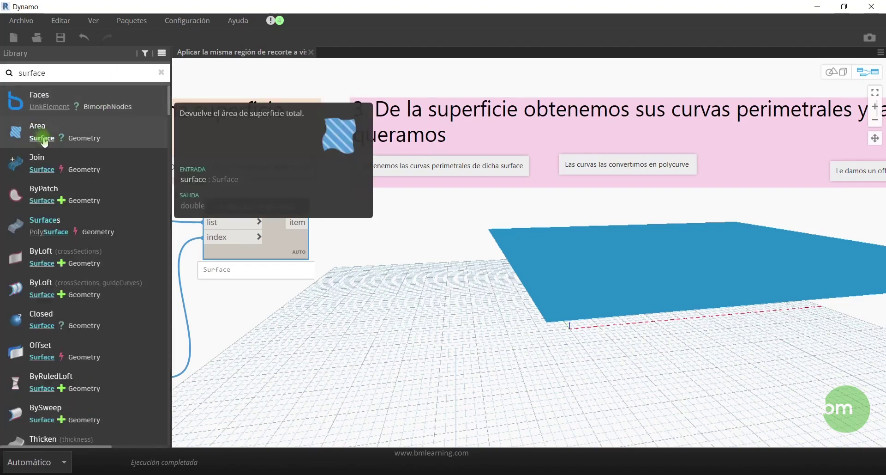
pyautogui.click(44, 140)
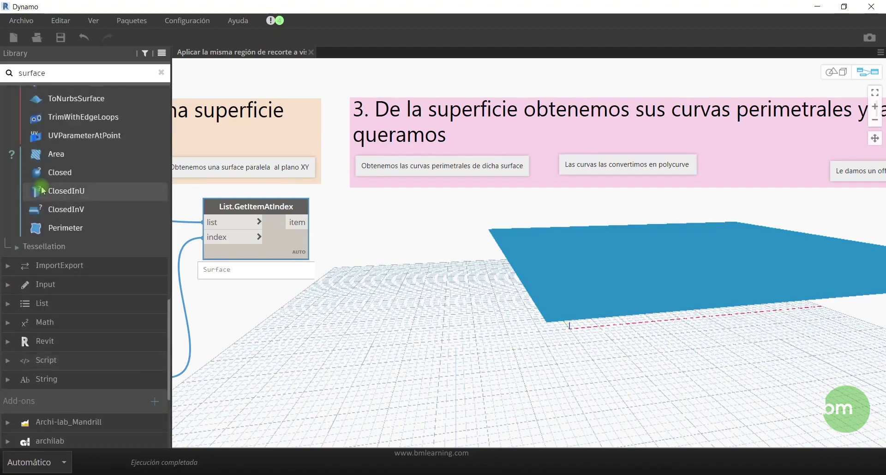
pyautogui.scroll(4, 51, 191)
pyautogui.scroll(1, 51, 323)
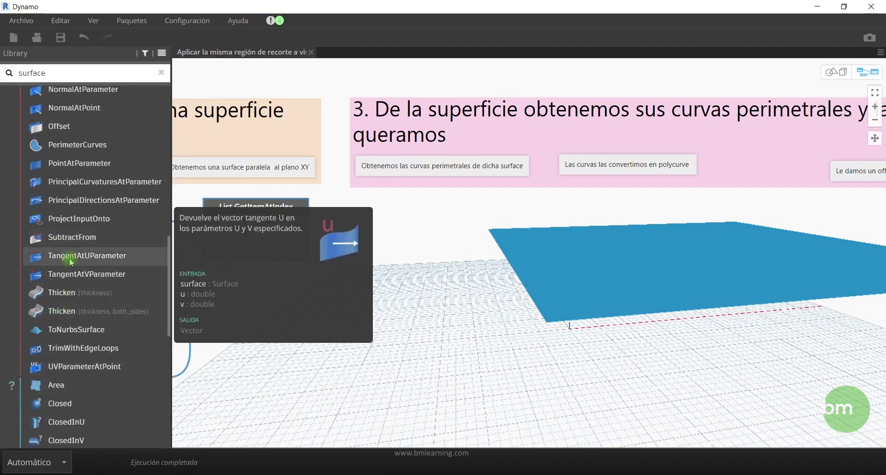
pyautogui.scroll(1, 69, 246)
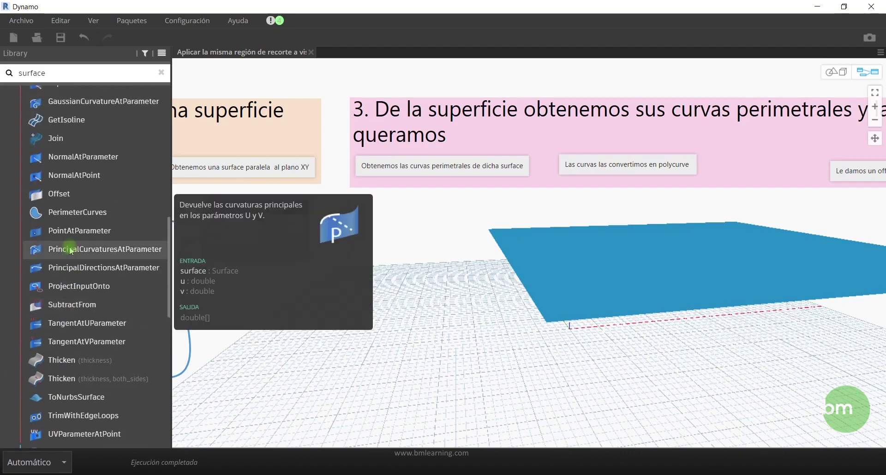
pyautogui.scroll(2, 69, 246)
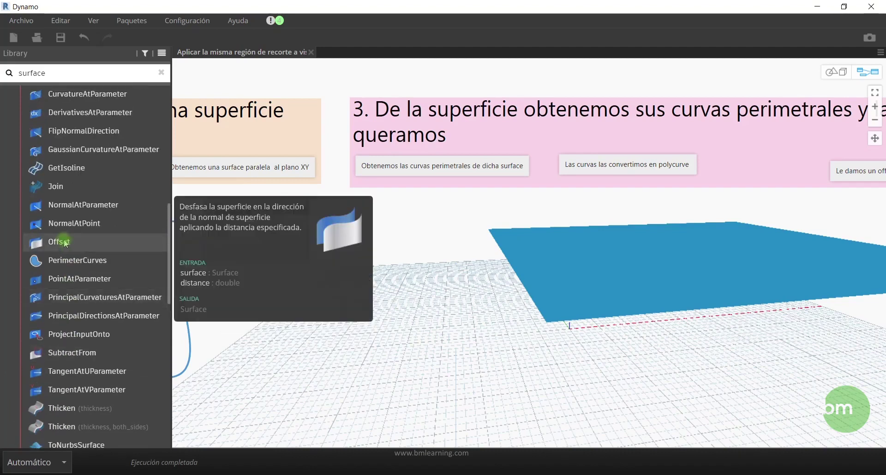
pyautogui.click(79, 265)
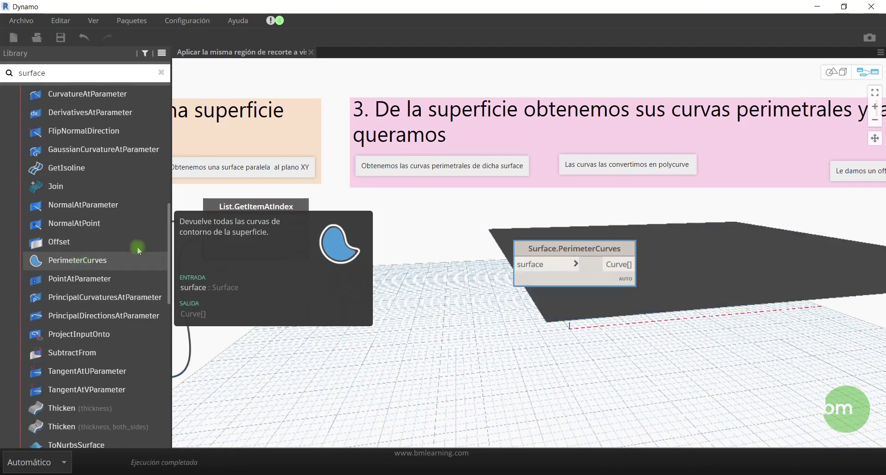
pyautogui.moveTo(529, 237); pyautogui.dragTo(390, 216)
pyautogui.moveTo(310, 222)
pyautogui.mouseDown()
pyautogui.moveTo(387, 230)
pyautogui.moveTo(407, 209)
pyautogui.mouseUp()
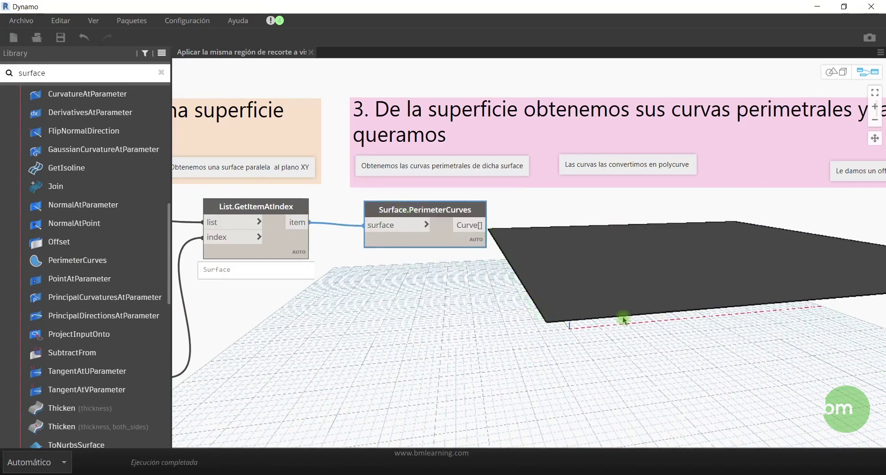
pyautogui.rightClick(293, 244)
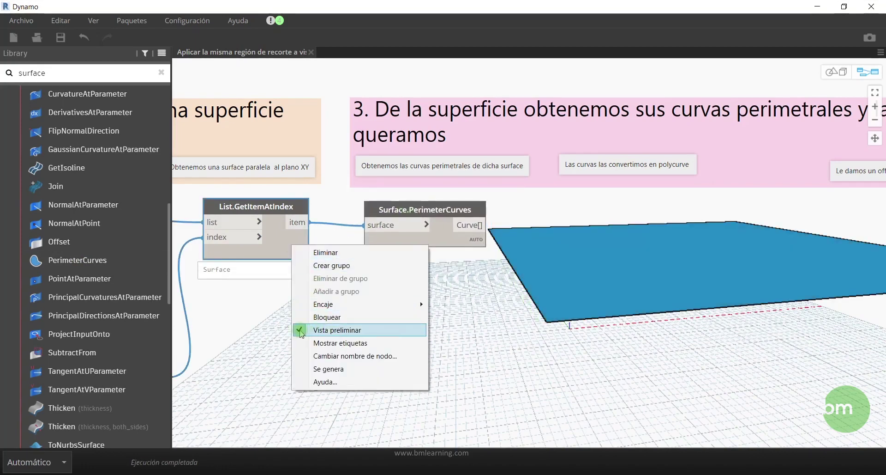
# Turn off List.GetItemAtIndex's preview so only the four perimeter curves show
pyautogui.click(335, 329)
pyautogui.scroll(-2, 330, 297)
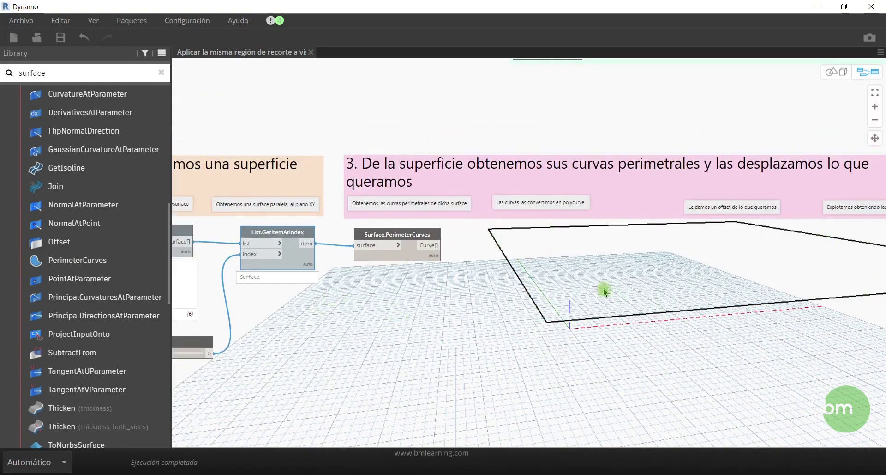
pyautogui.scroll(2, 439, 283)
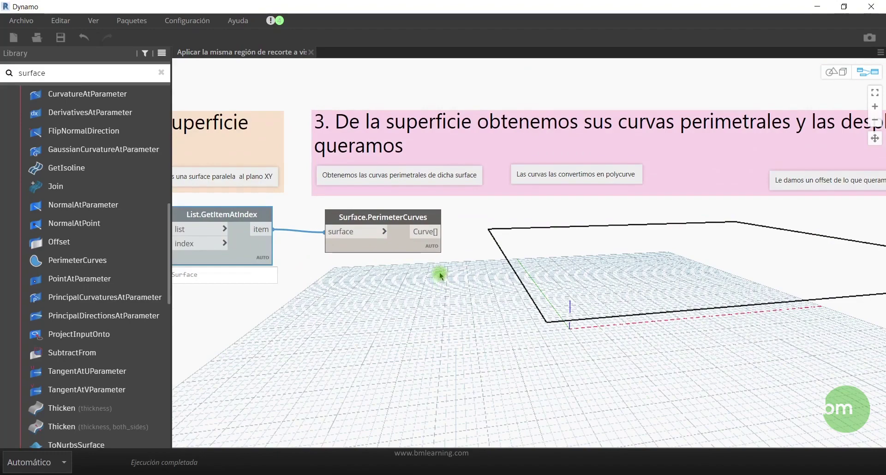
pyautogui.moveTo(404, 222); pyautogui.dragTo(423, 220)
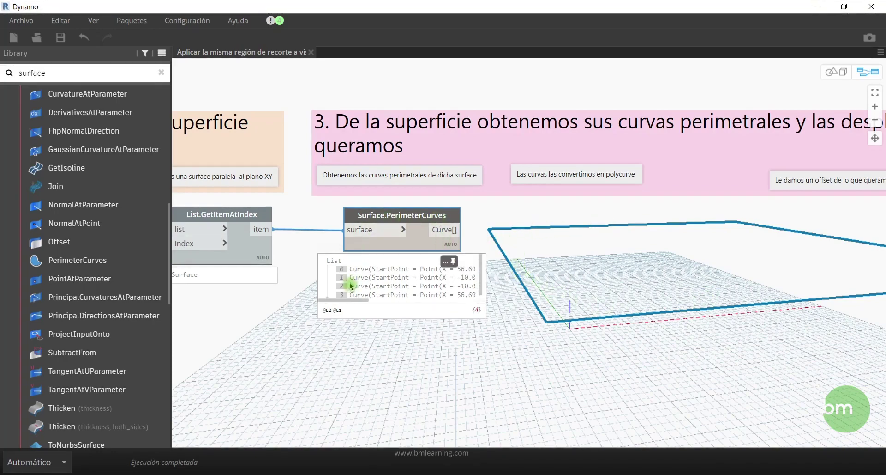
pyautogui.moveTo(402, 284)
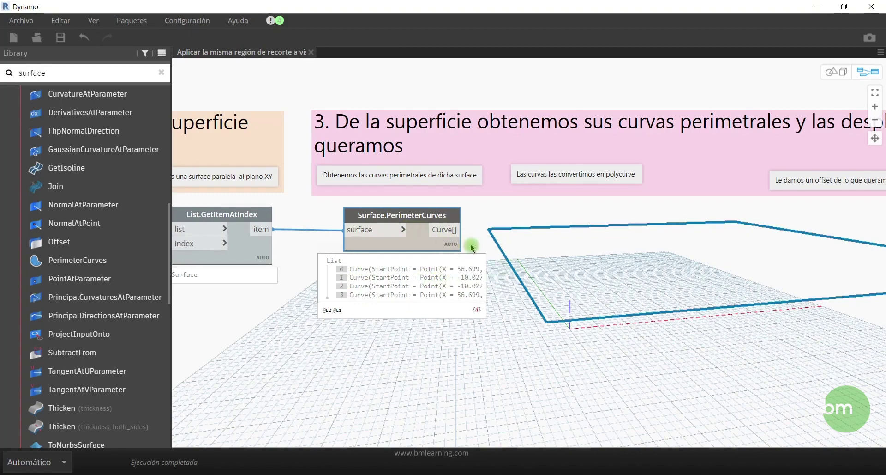
# Add PolyCurve.ByJoinedCurves from a 'polycurve' search and feed it the four perimeter curves
pyautogui.click(161, 72)
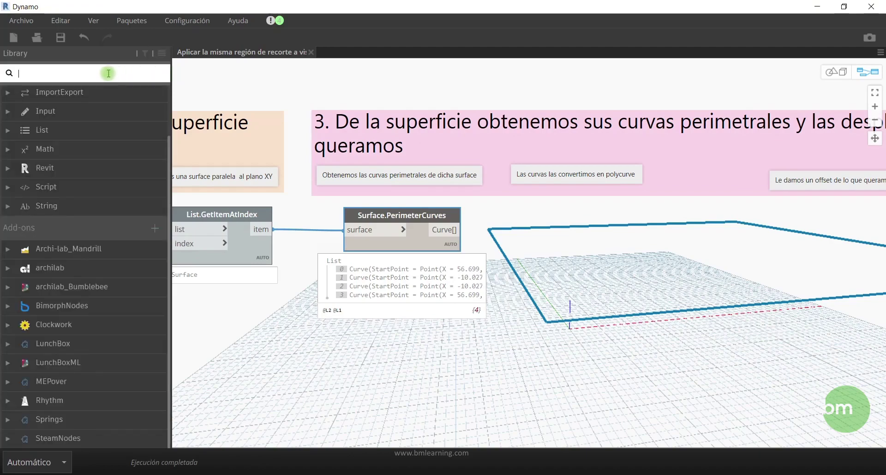
pyautogui.write('po')
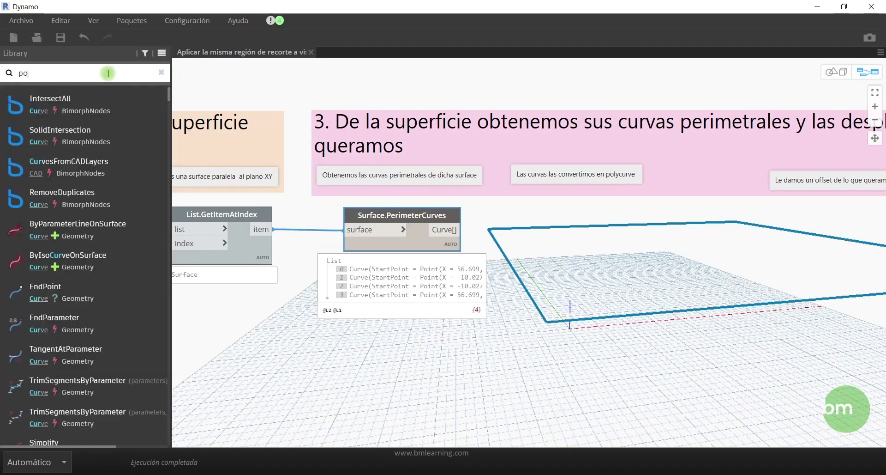
pyautogui.write('lycurv')
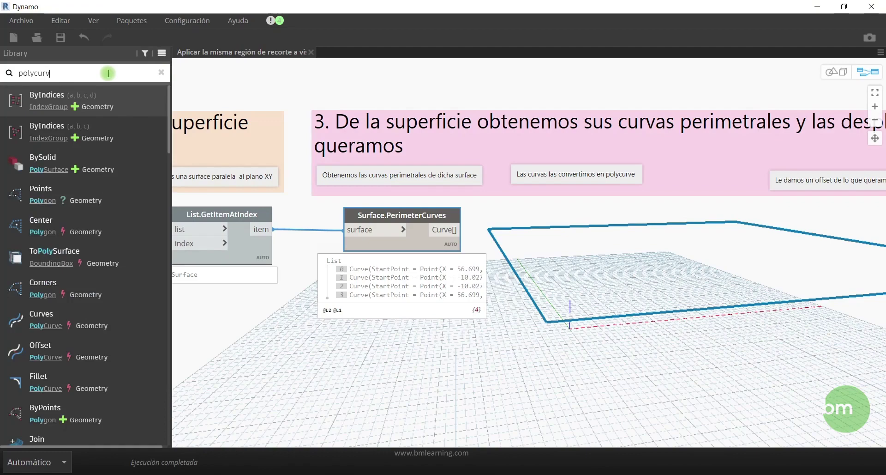
pyautogui.write('e')
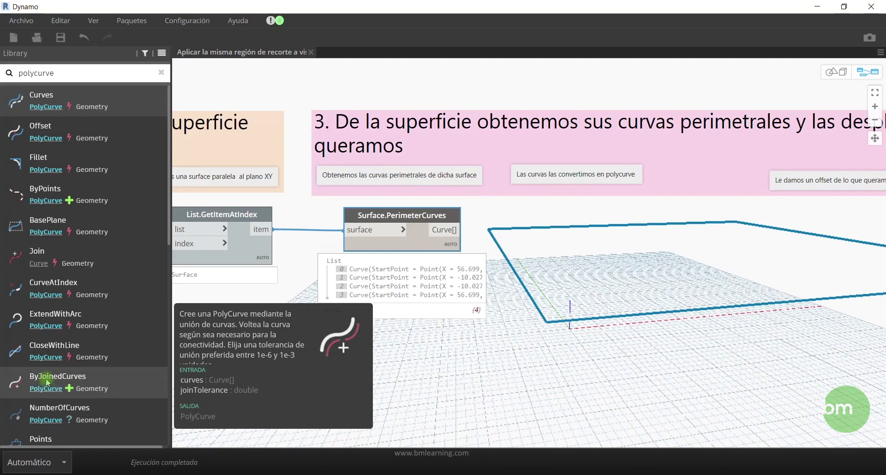
pyautogui.click(45, 388)
pyautogui.scroll(3, 48, 282)
pyautogui.scroll(2, 48, 289)
pyautogui.scroll(1, 46, 281)
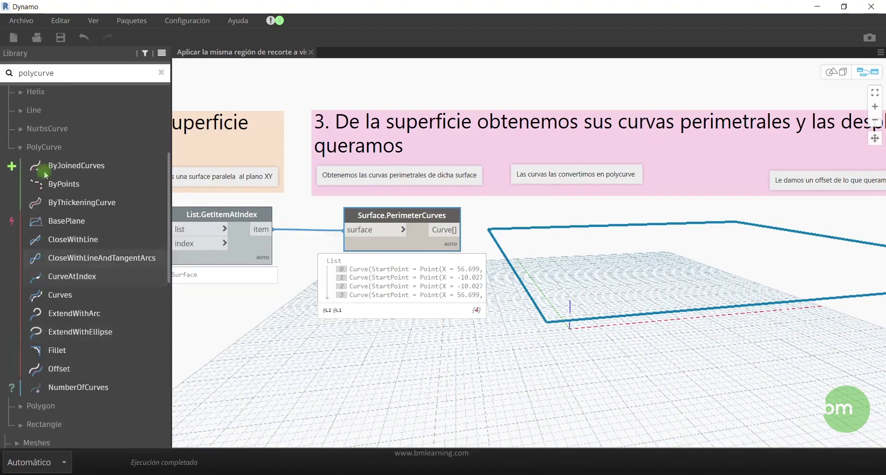
pyautogui.click(81, 171)
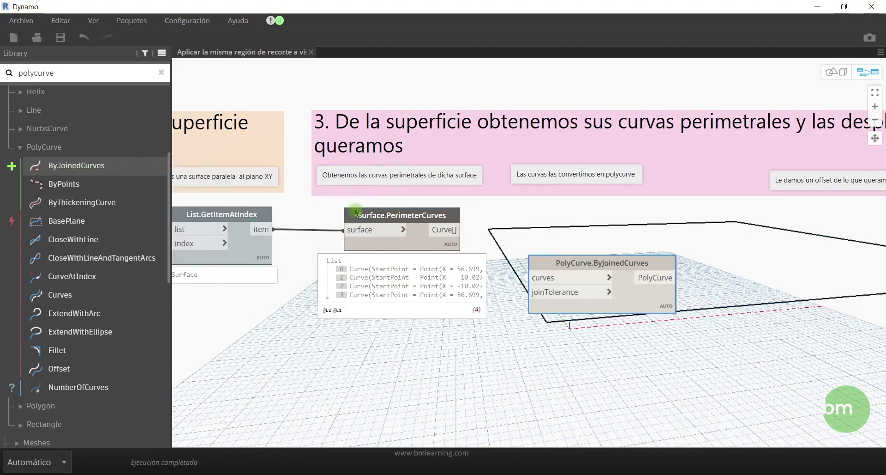
pyautogui.moveTo(586, 257); pyautogui.dragTo(576, 223)
pyautogui.moveTo(460, 230)
pyautogui.mouseDown()
pyautogui.moveTo(555, 228)
pyautogui.moveTo(567, 218)
pyautogui.mouseUp()
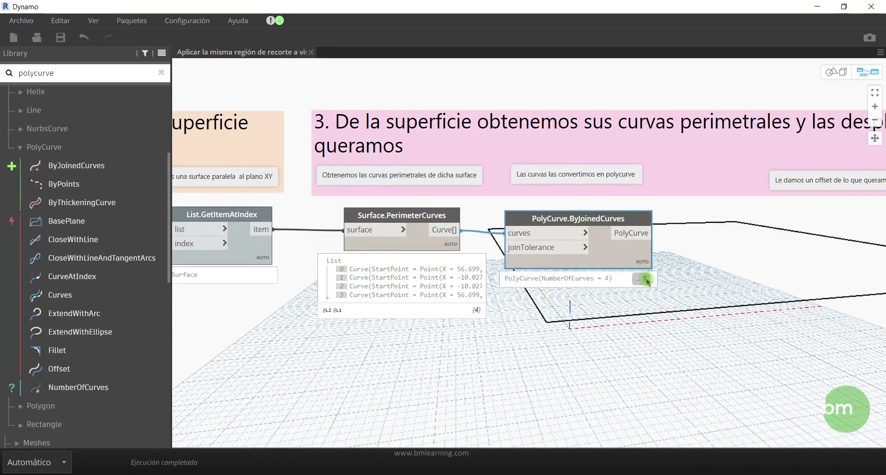
pyautogui.moveTo(607, 219); pyautogui.dragTo(609, 217)
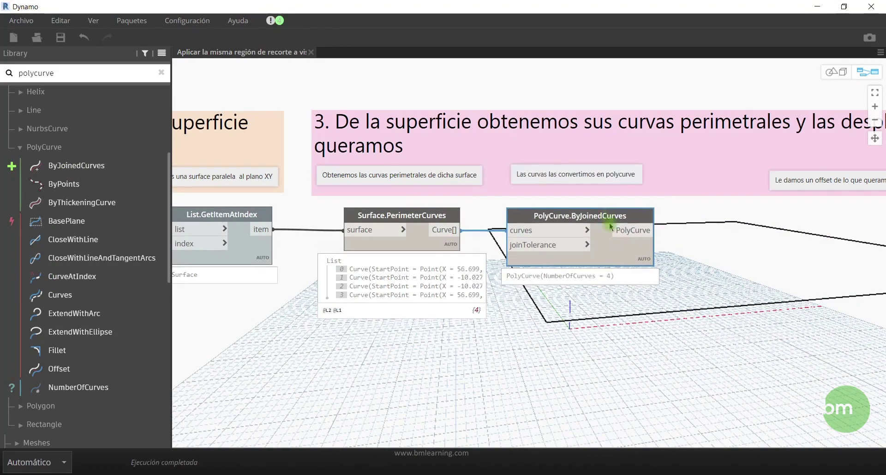
pyautogui.scroll(-2, 514, 305)
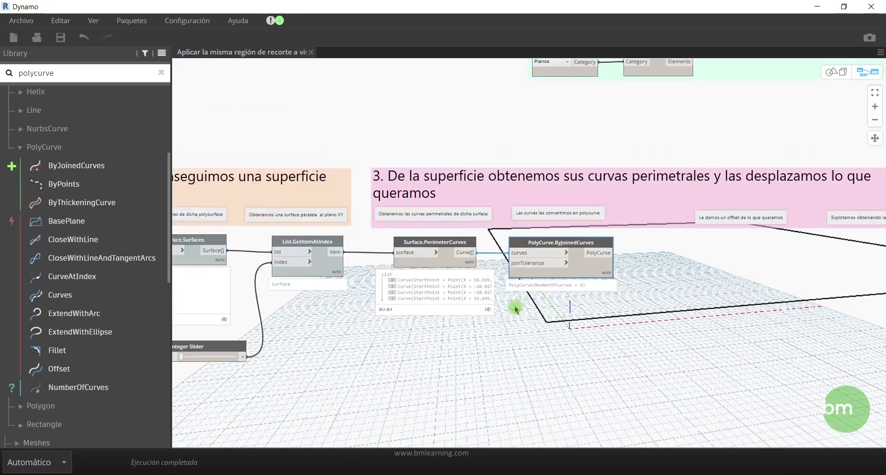
# Add a Curve.Offset node beside the PolyCurve node using the 'offset' search
pyautogui.scroll(-1, 514, 306)
pyautogui.scroll(1, 661, 307)
pyautogui.scroll(1, 558, 272)
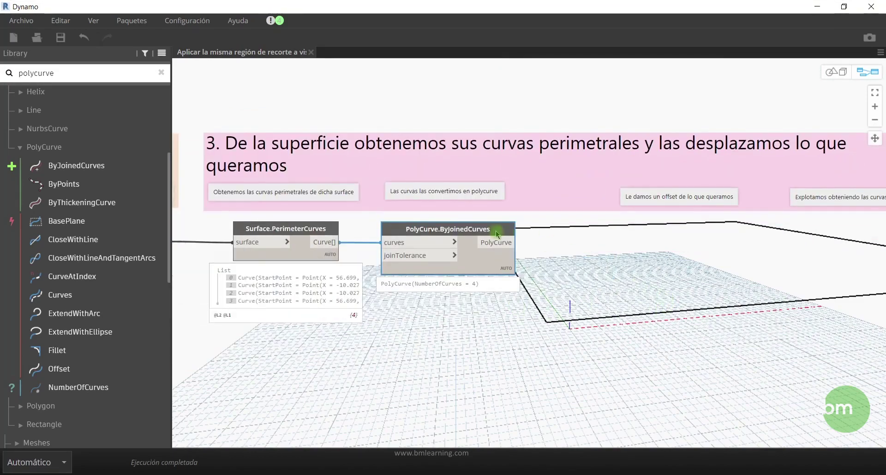
pyautogui.scroll(1, 467, 291)
pyautogui.scroll(-2, 622, 274)
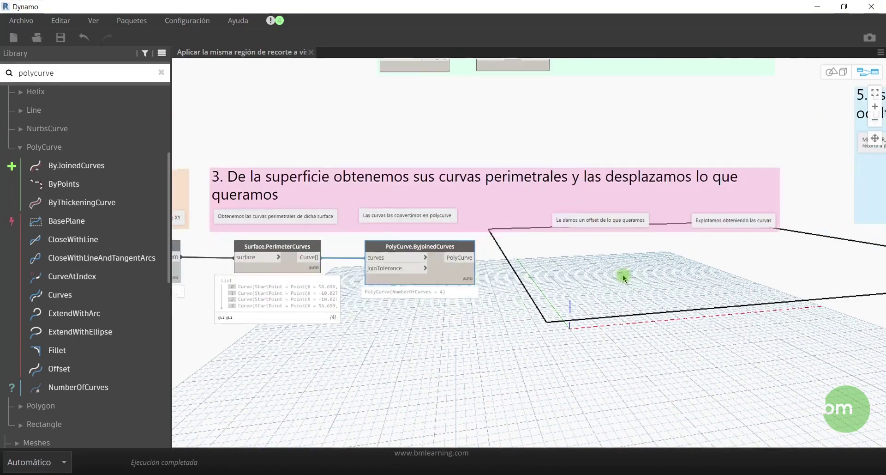
pyautogui.scroll(2, 550, 258)
pyautogui.rightClick(551, 261)
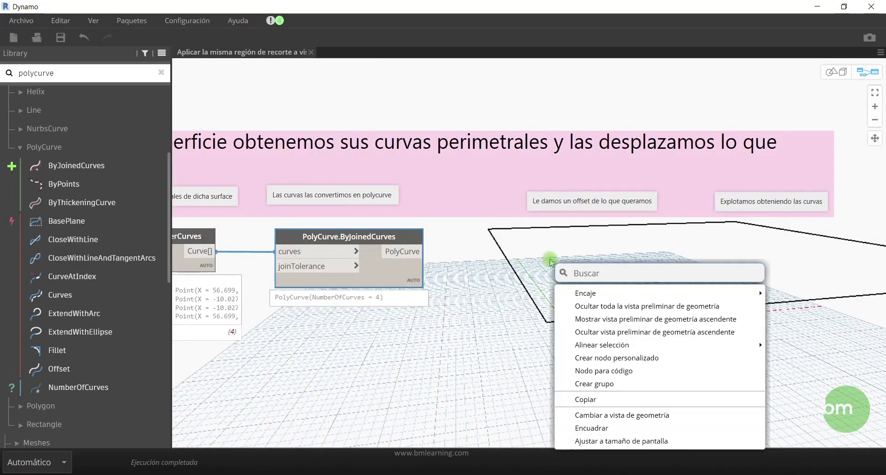
pyautogui.write('offset')
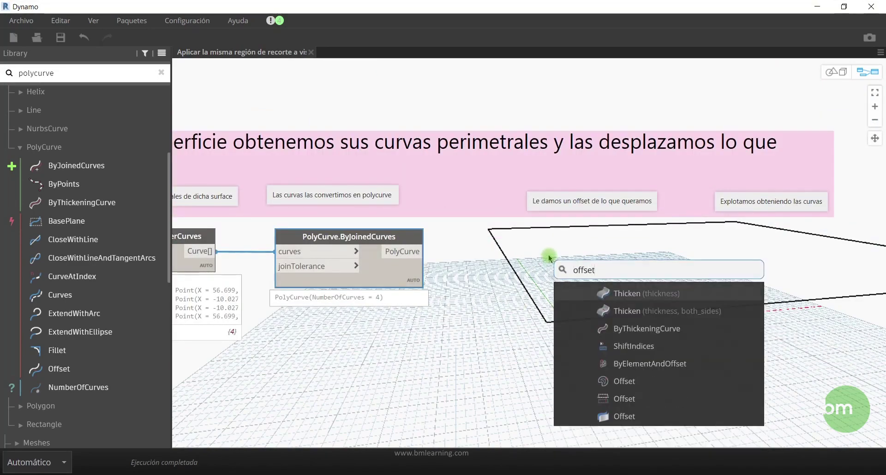
pyautogui.click(631, 386)
pyautogui.moveTo(670, 390)
pyautogui.mouseDown()
pyautogui.moveTo(585, 273)
pyautogui.moveTo(580, 250)
pyautogui.mouseUp()
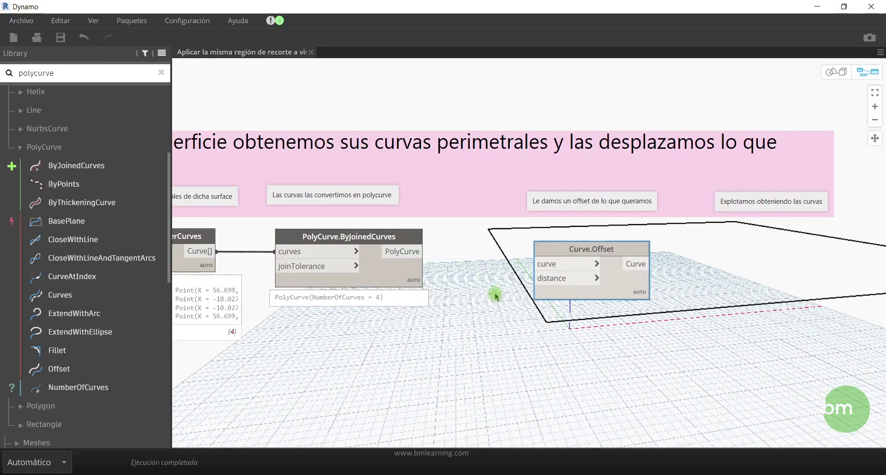
# Create a Code Block with 4 and wire it as distance, and the PolyCurve as curve, into Curve.Offset
pyautogui.doubleClick(417, 329)
pyautogui.moveTo(417, 327); pyautogui.dragTo(418, 338)
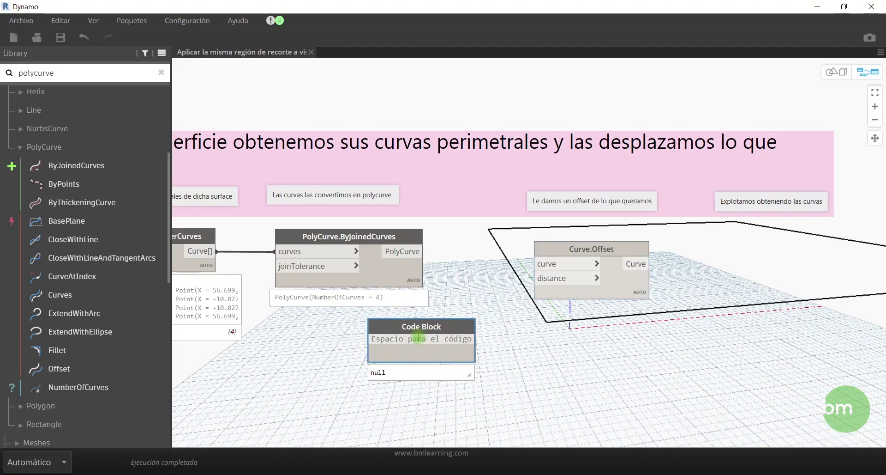
pyautogui.write('4')
pyautogui.click(461, 307)
pyautogui.moveTo(414, 338); pyautogui.dragTo(505, 303)
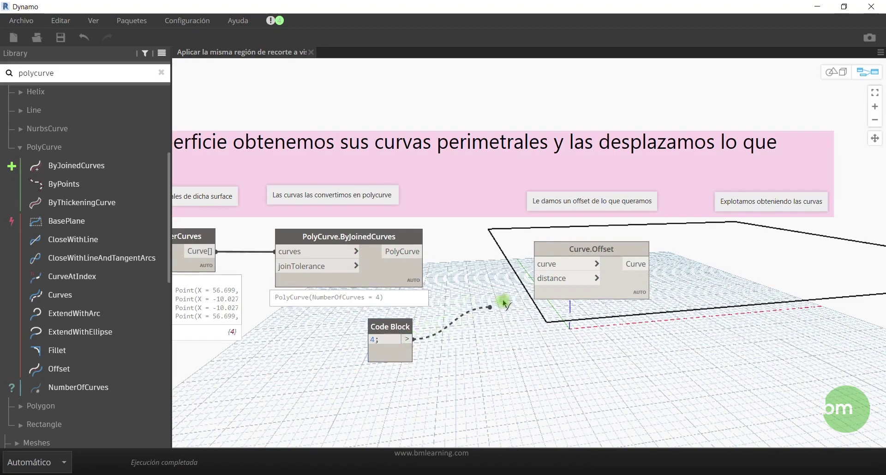
pyautogui.click(535, 278)
pyautogui.click(424, 251)
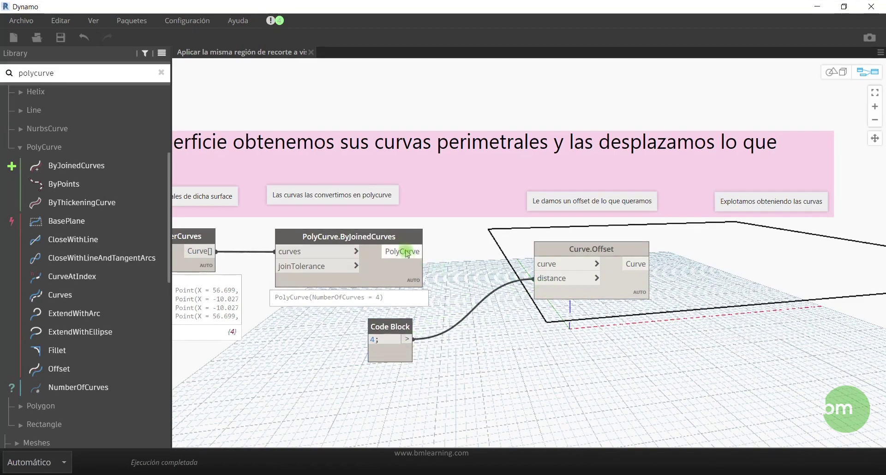
pyautogui.click(535, 264)
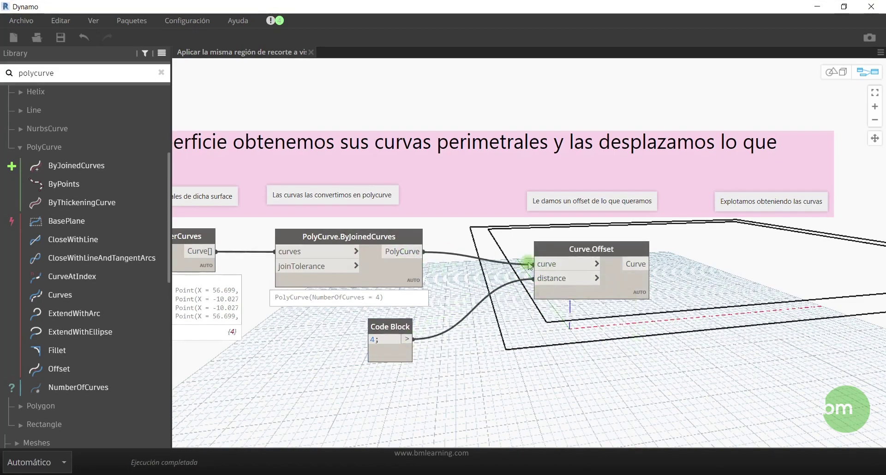
pyautogui.scroll(-2, 442, 158)
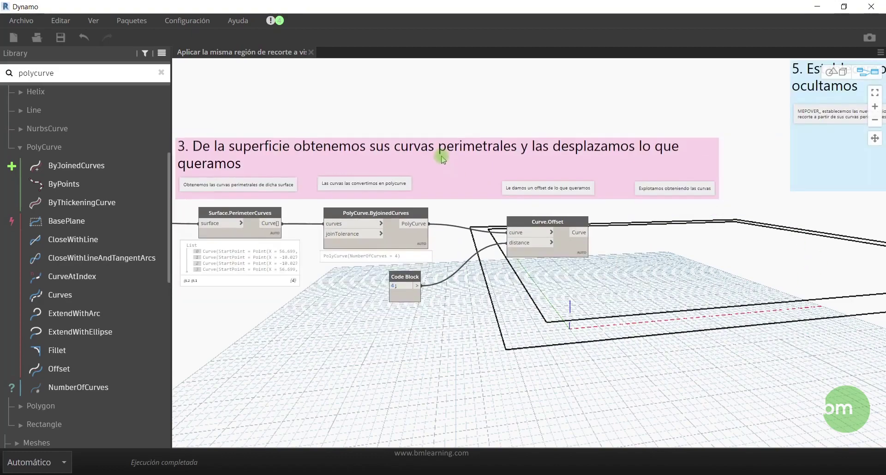
pyautogui.scroll(2, 690, 263)
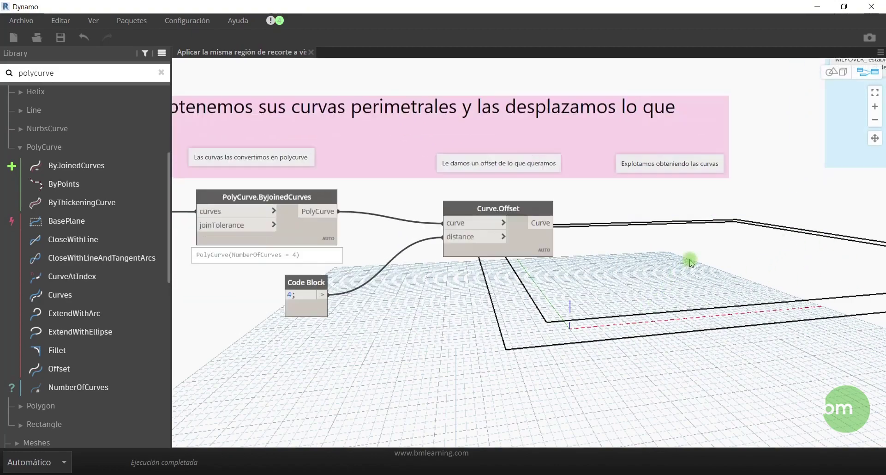
pyautogui.click(542, 249)
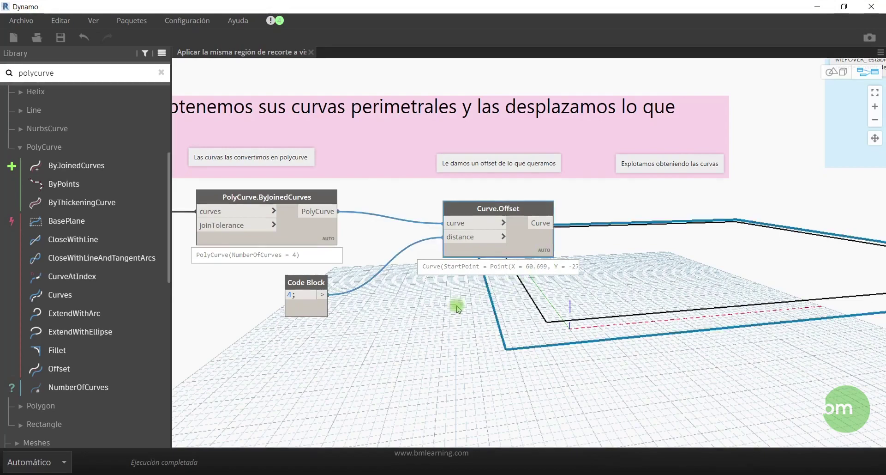
# Add a Geometry.Explode node from an 'explode' canvas search
pyautogui.scroll(-1, 457, 309)
pyautogui.scroll(-1, 475, 310)
pyautogui.scroll(1, 511, 310)
pyautogui.scroll(1, 512, 314)
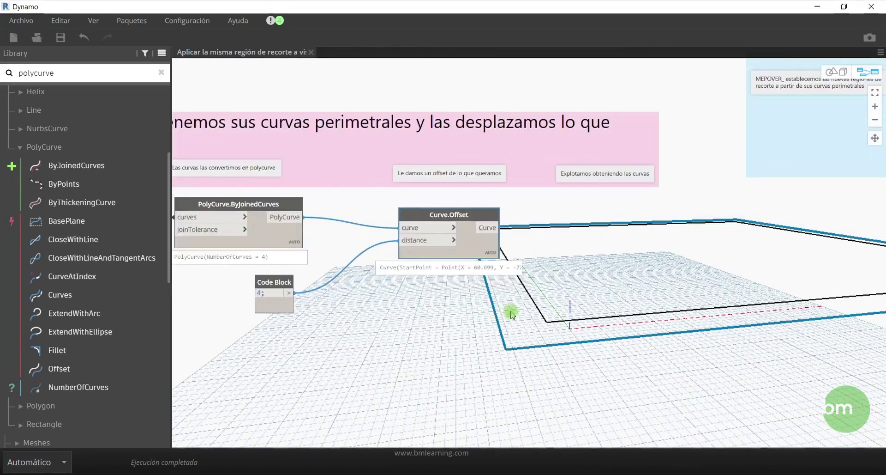
pyautogui.scroll(1, 512, 314)
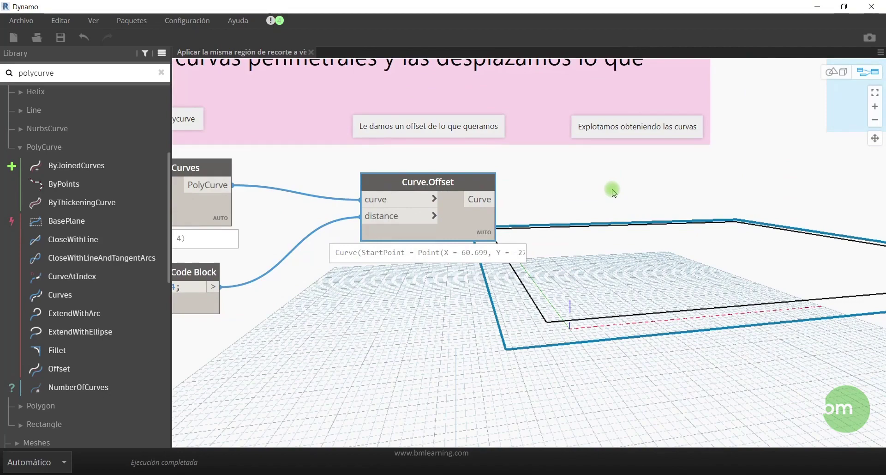
pyautogui.scroll(-1, 614, 187)
pyautogui.scroll(-1, 605, 178)
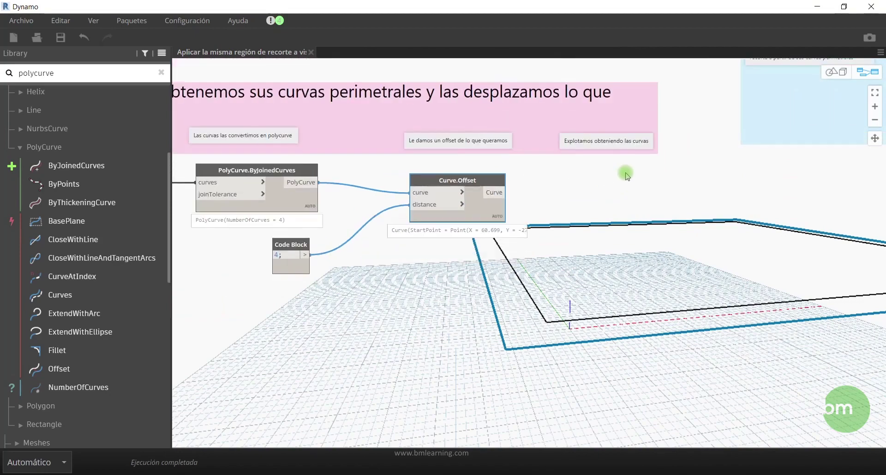
pyautogui.scroll(1, 626, 175)
pyautogui.rightClick(576, 188)
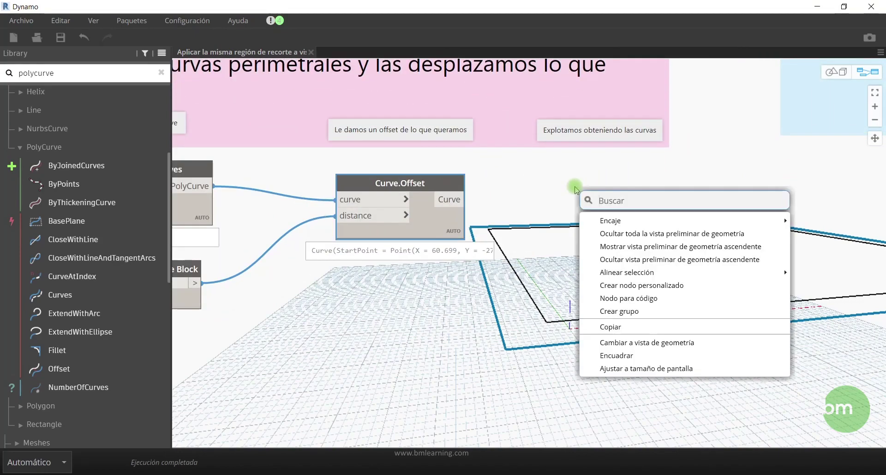
pyautogui.write('explote')
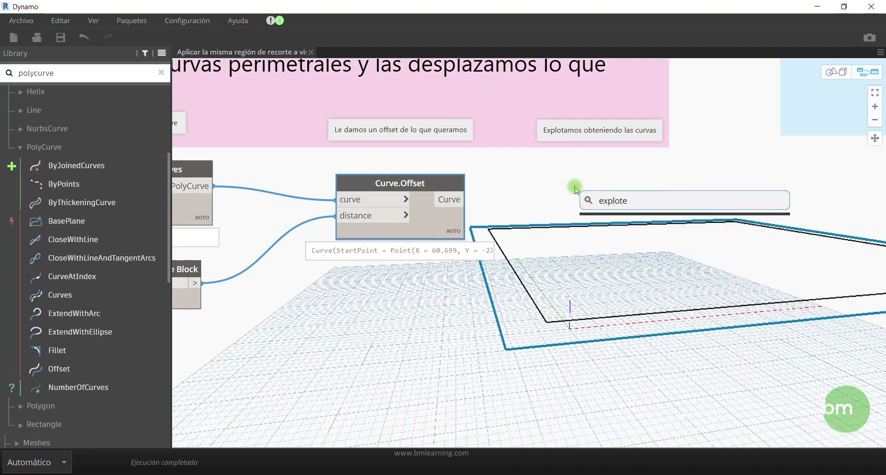
pyautogui.press('BackSpace')
pyautogui.press('BackSpace')
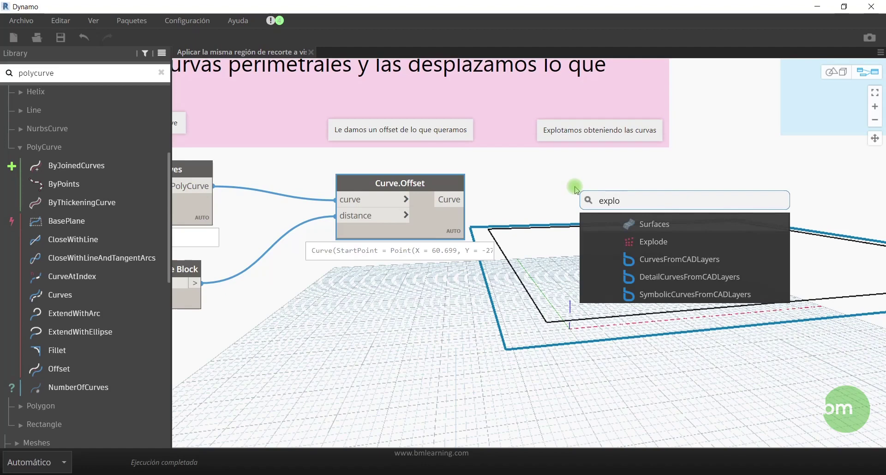
pyautogui.click(651, 241)
# Wire Curve.Offset's curve into Geometry.Explode, producing 4 separate curves
pyautogui.moveTo(579, 222); pyautogui.dragTo(539, 184)
pyautogui.click(465, 199)
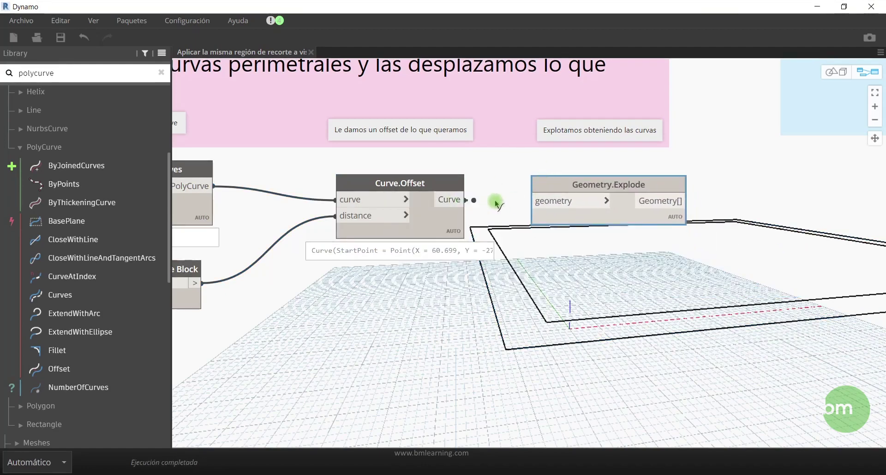
pyautogui.click(543, 205)
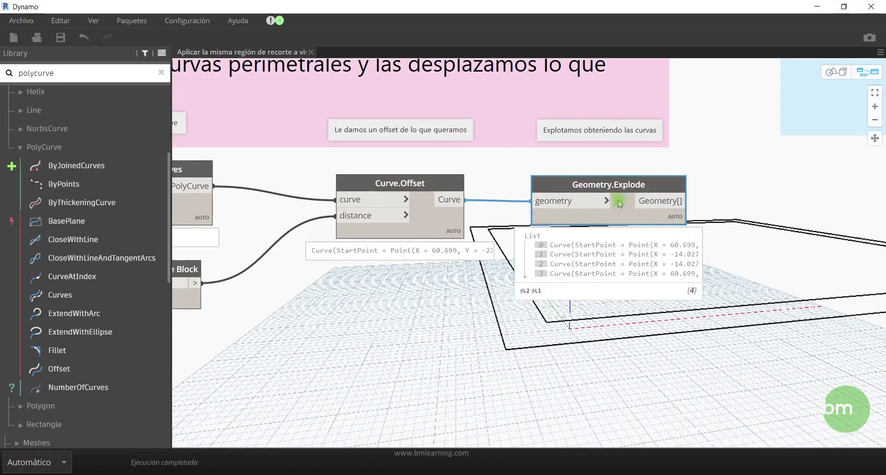
pyautogui.moveTo(618, 190); pyautogui.dragTo(606, 188)
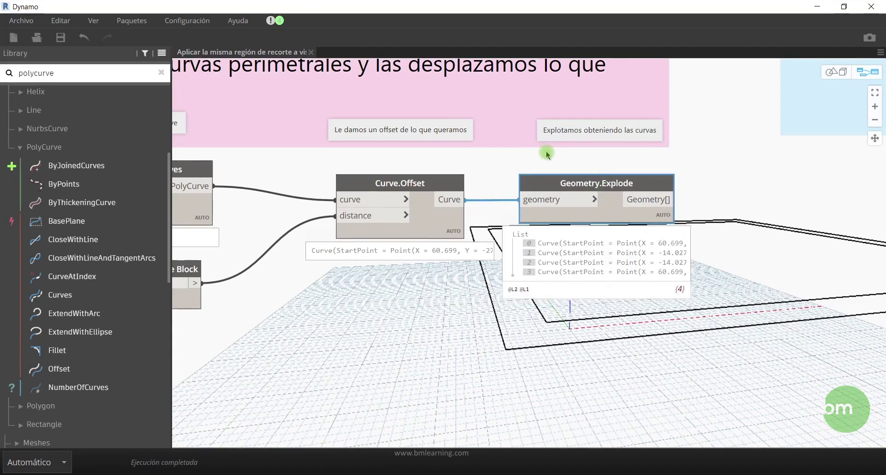
pyautogui.scroll(-3, 545, 160)
pyautogui.scroll(-3, 545, 162)
pyautogui.scroll(-2, 557, 170)
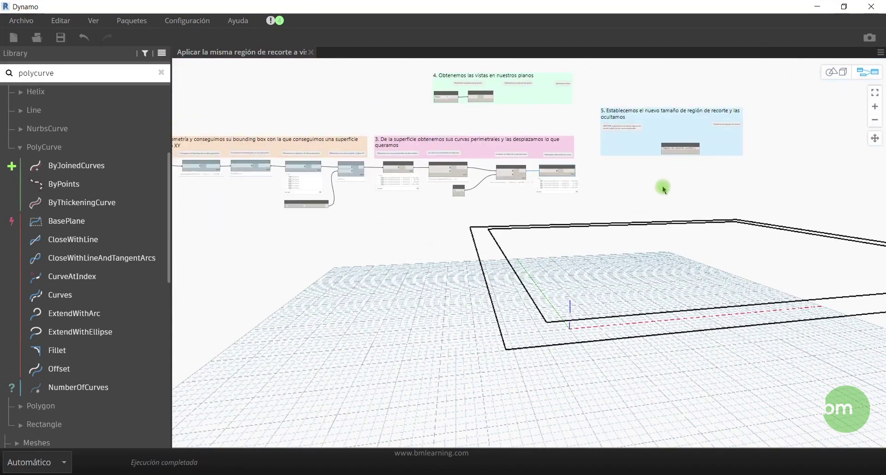
pyautogui.scroll(2, 454, 70)
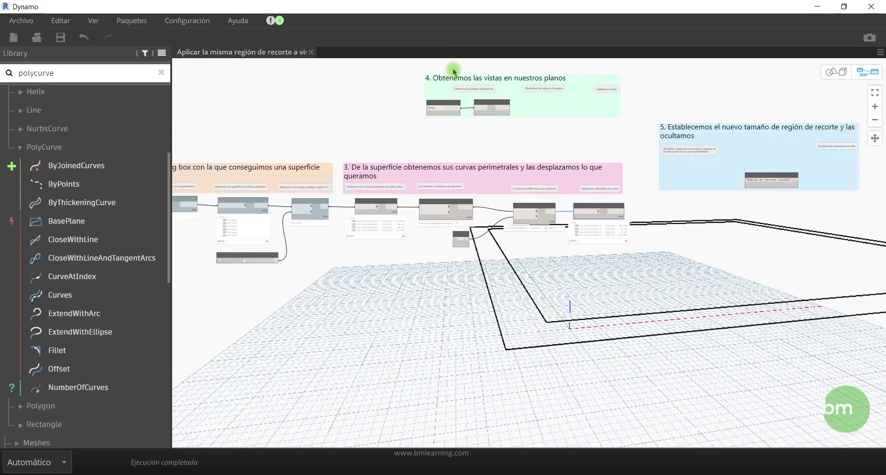
pyautogui.scroll(2, 453, 71)
pyautogui.scroll(2, 451, 74)
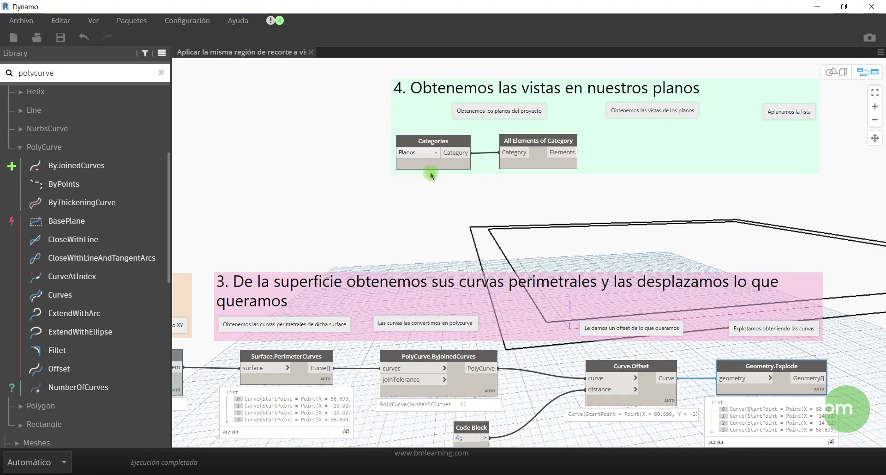
pyautogui.scroll(-2, 378, 159)
pyautogui.scroll(-1, 441, 142)
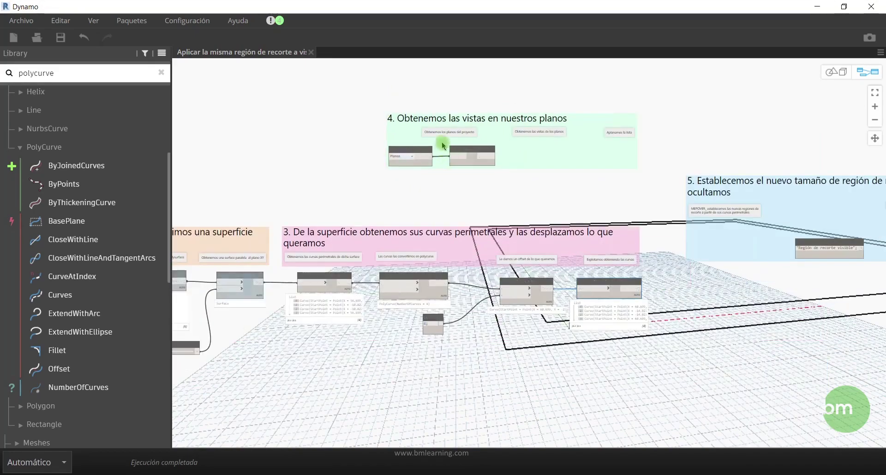
pyautogui.scroll(-2, 454, 183)
pyautogui.scroll(2, 746, 204)
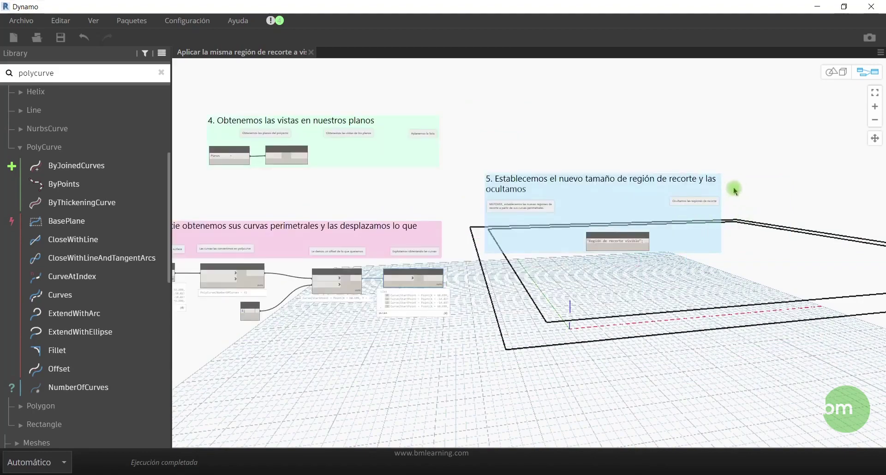
pyautogui.scroll(1, 732, 188)
pyautogui.scroll(1, 732, 187)
pyautogui.scroll(2, 356, 243)
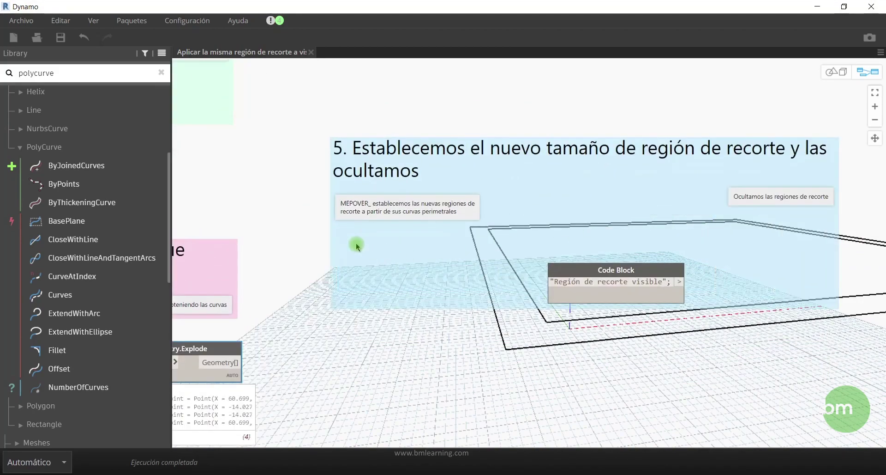
pyautogui.scroll(2, 322, 235)
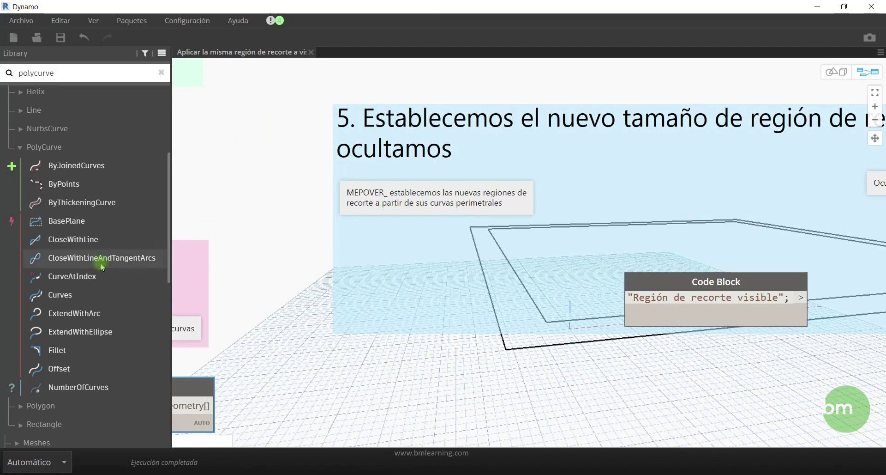
pyautogui.scroll(3, 101, 259)
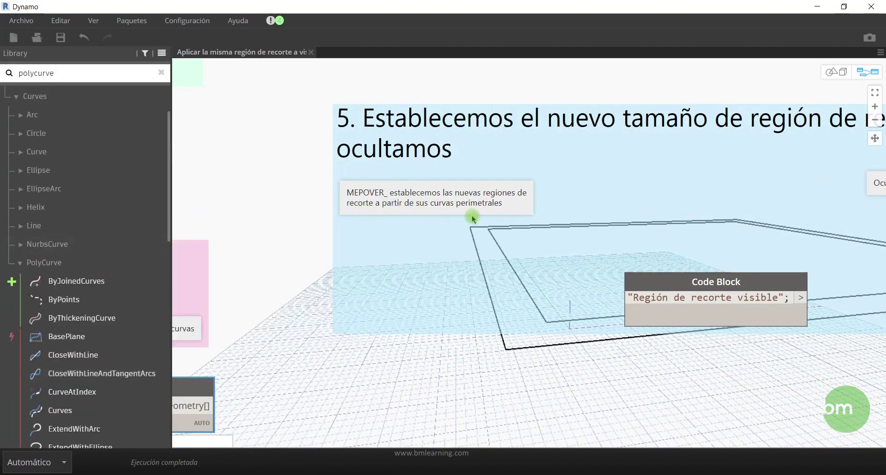
pyautogui.scroll(2, 65, 214)
pyautogui.scroll(1, 28, 176)
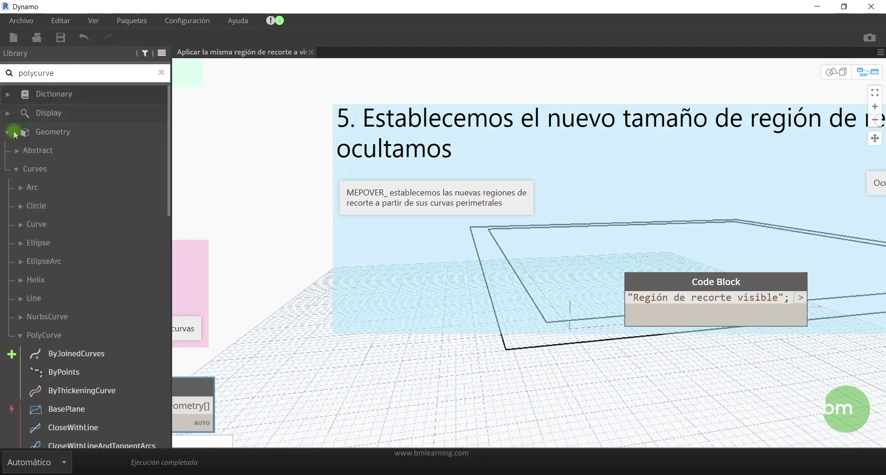
pyautogui.click(9, 133)
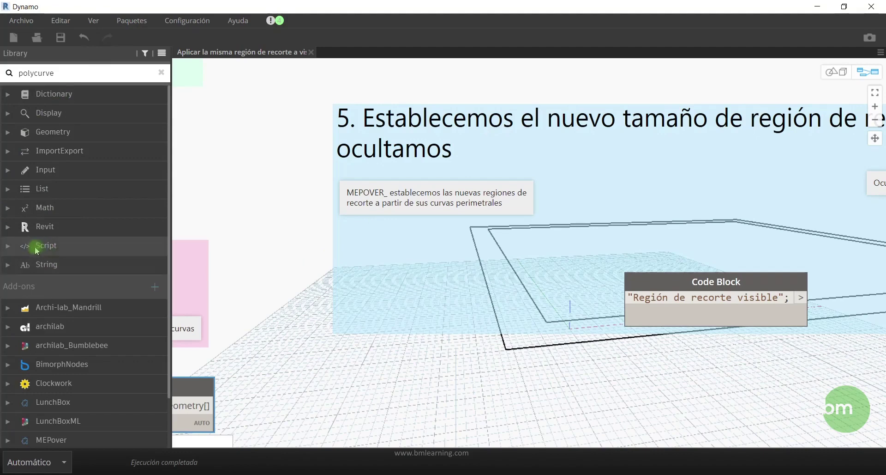
# Replace the 'polycurve' library search with 'cropbox' and place MEPover's View.SetCropBoxCurves node
pyautogui.click(65, 74)
pyautogui.moveTo(65, 74); pyautogui.dragTo(11, 75)
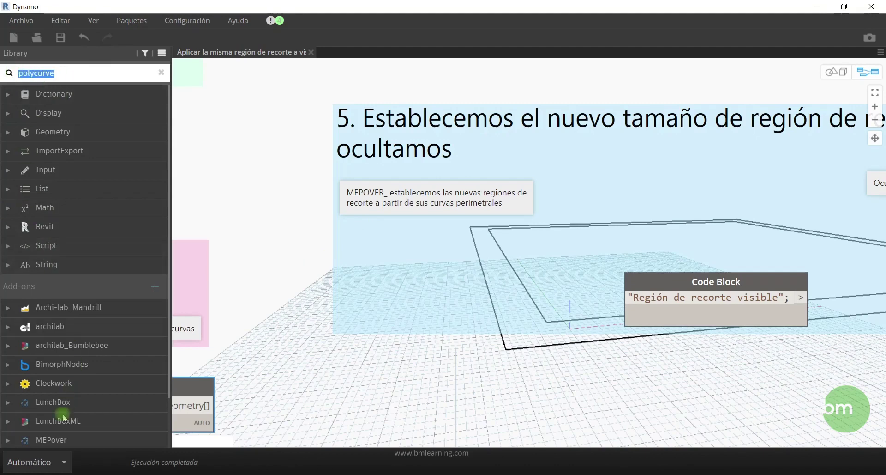
pyautogui.write('c')
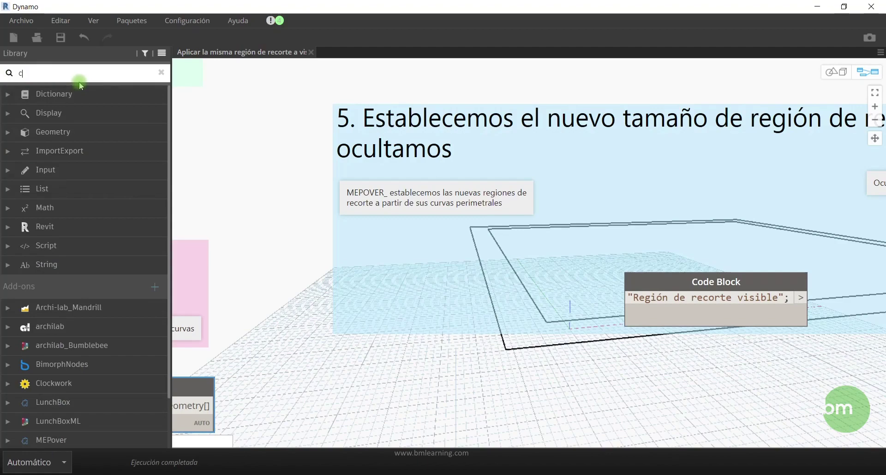
pyautogui.write('ropbox')
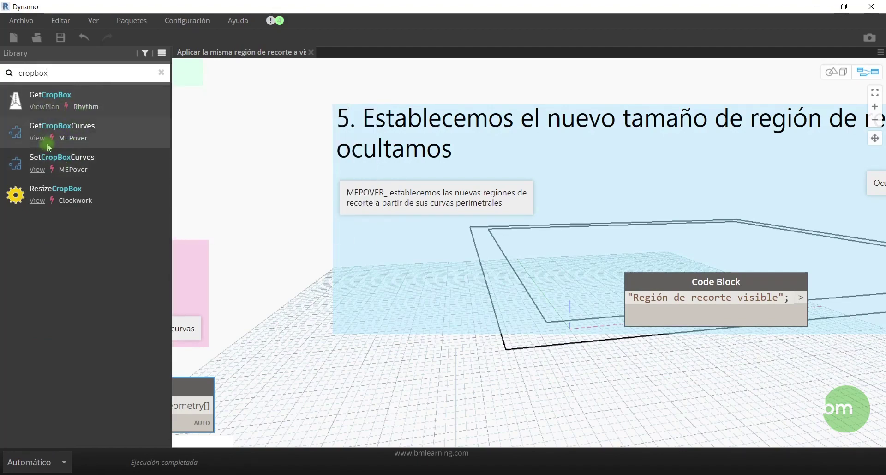
pyautogui.click(63, 163)
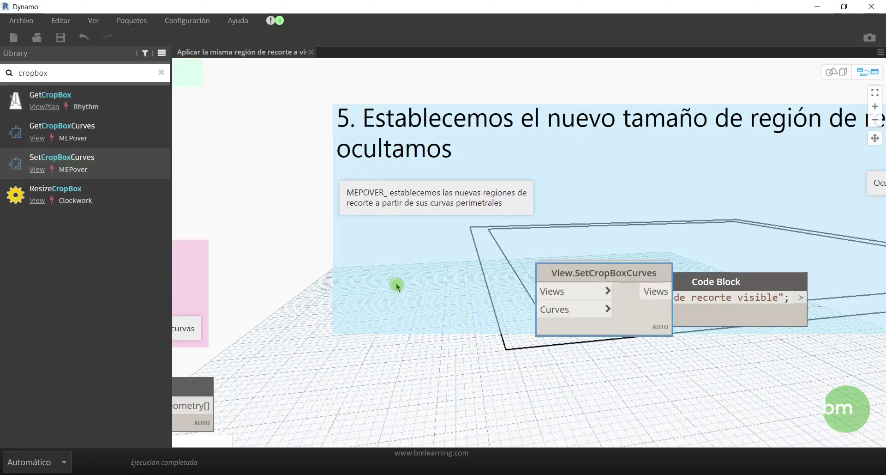
# Move SetCropBoxCurves into group 5 and connect Geometry.Explode's four curves to its Curves input
pyautogui.scroll(-5, 406, 262)
pyautogui.moveTo(515, 268); pyautogui.dragTo(427, 253)
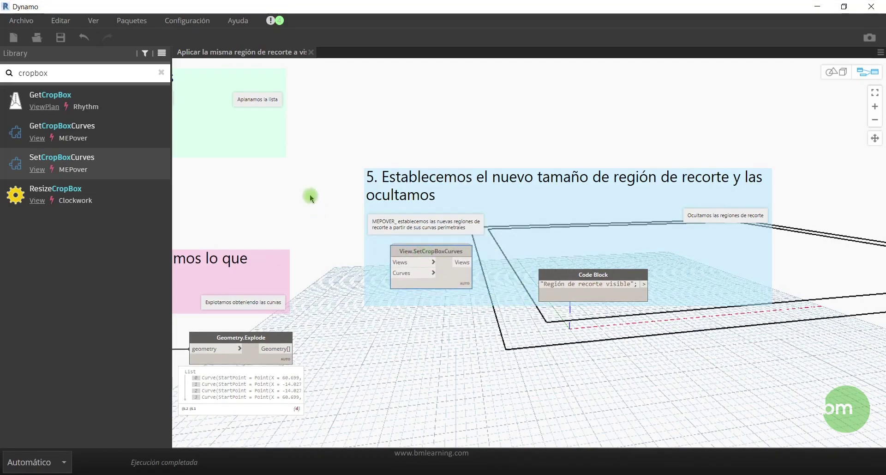
pyautogui.scroll(-3, 310, 195)
pyautogui.scroll(2, 333, 289)
pyautogui.scroll(2, 315, 267)
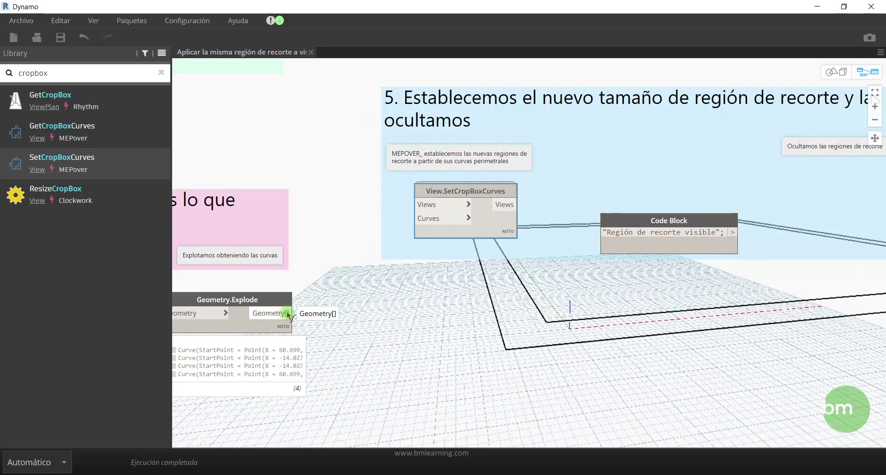
pyautogui.moveTo(289, 315); pyautogui.dragTo(415, 219)
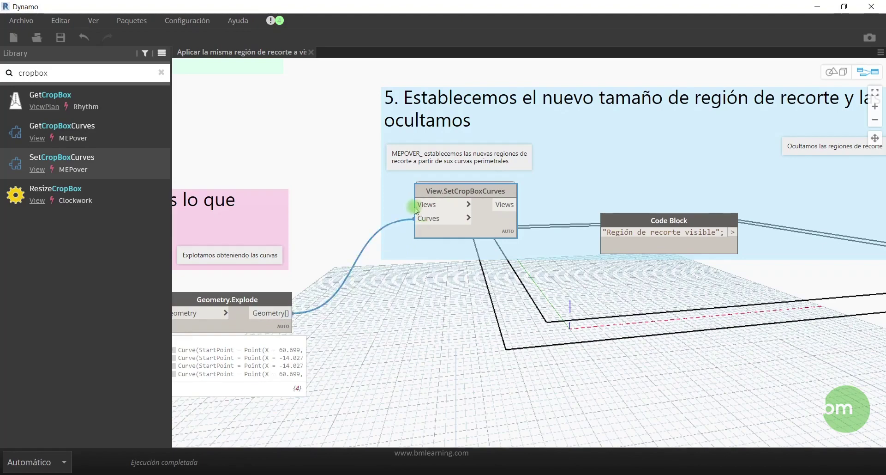
pyautogui.scroll(-2, 484, 323)
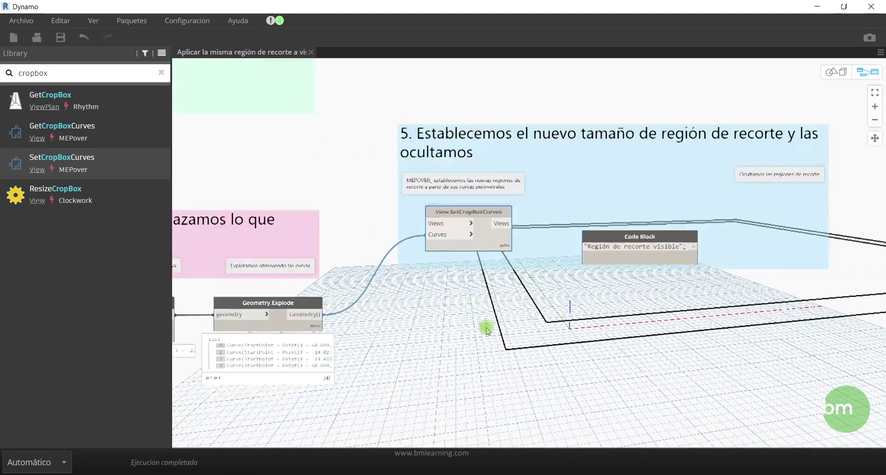
pyautogui.scroll(-2, 487, 330)
pyautogui.scroll(3, 199, 226)
pyautogui.scroll(2, 203, 236)
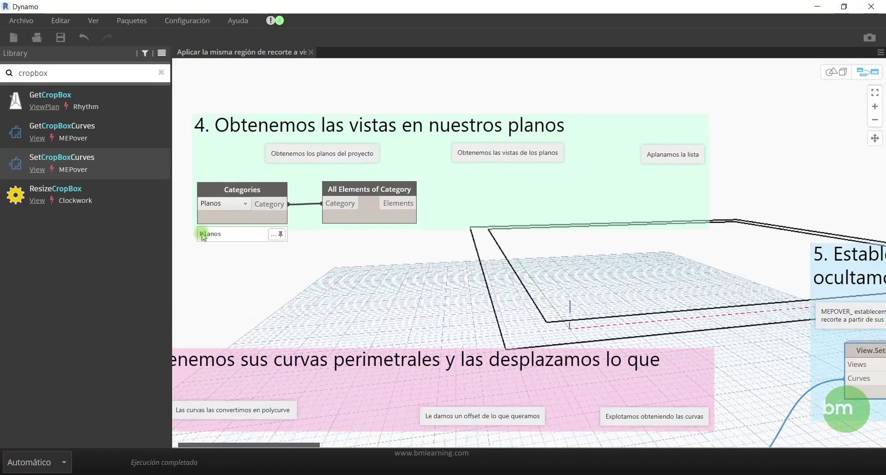
# Preview All Elements of Category in group 4, listing the 6 Planos sheets
pyautogui.scroll(1, 203, 236)
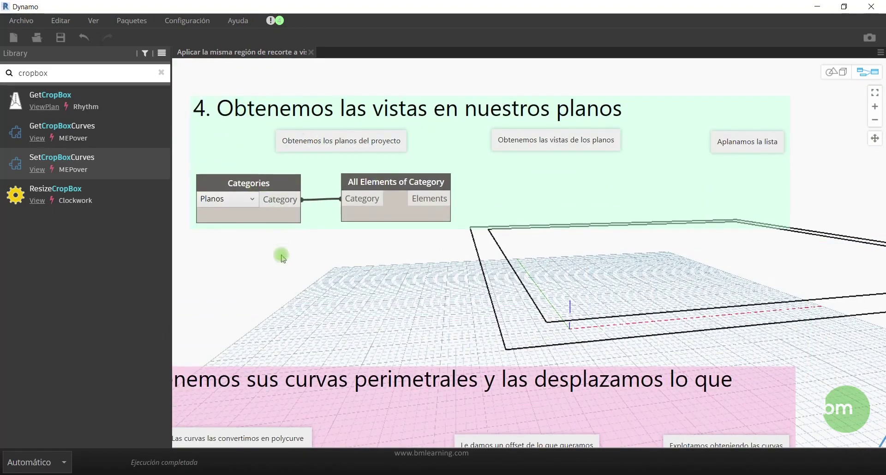
pyautogui.scroll(-1, 263, 249)
pyautogui.moveTo(395, 197)
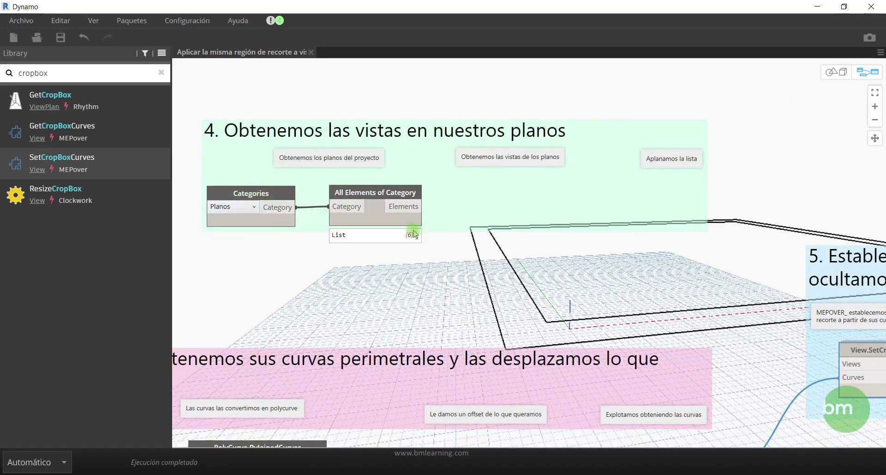
pyautogui.click(365, 187)
pyautogui.scroll(-1, 261, 257)
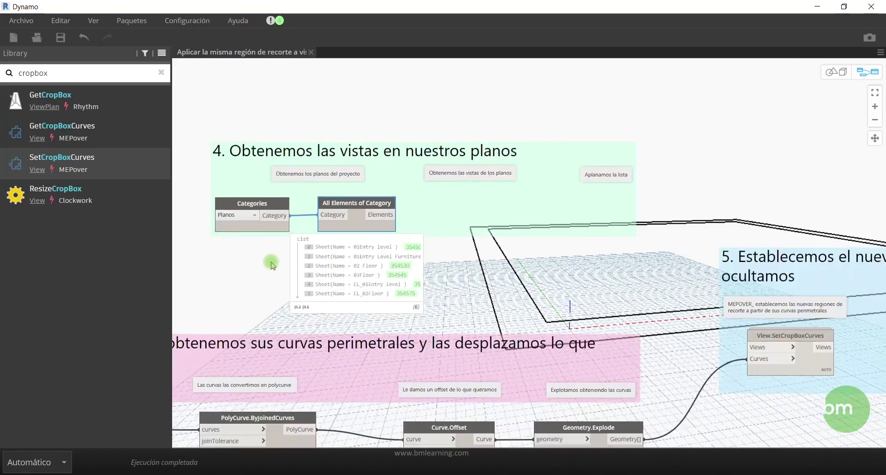
pyautogui.scroll(-2, 432, 263)
pyautogui.scroll(2, 417, 258)
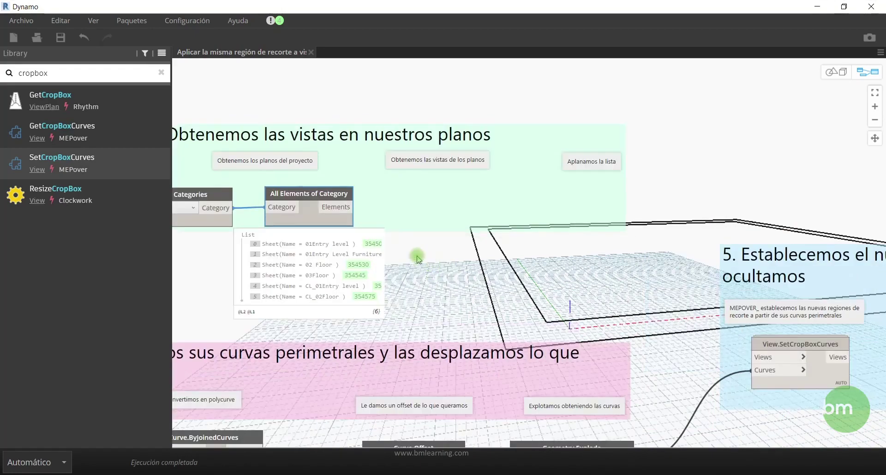
# Add a Sheet.Views node beside All Elements of Category and feed it the six sheets
pyautogui.click(160, 75)
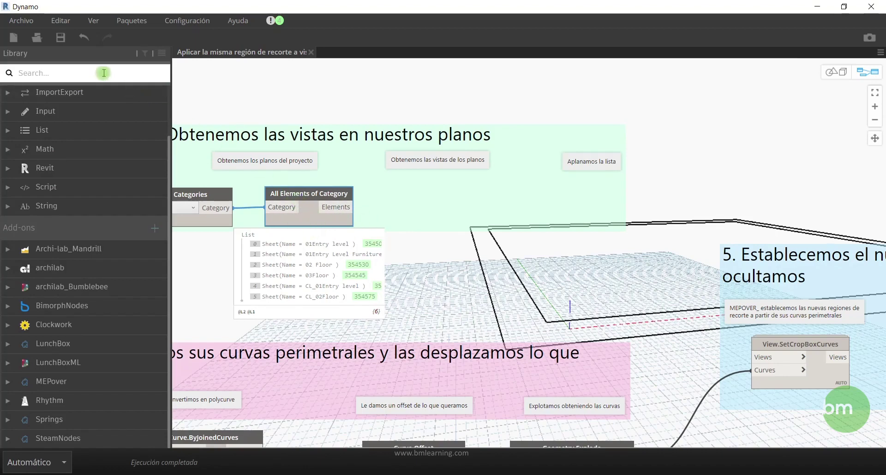
pyautogui.write('v')
pyautogui.write('iews')
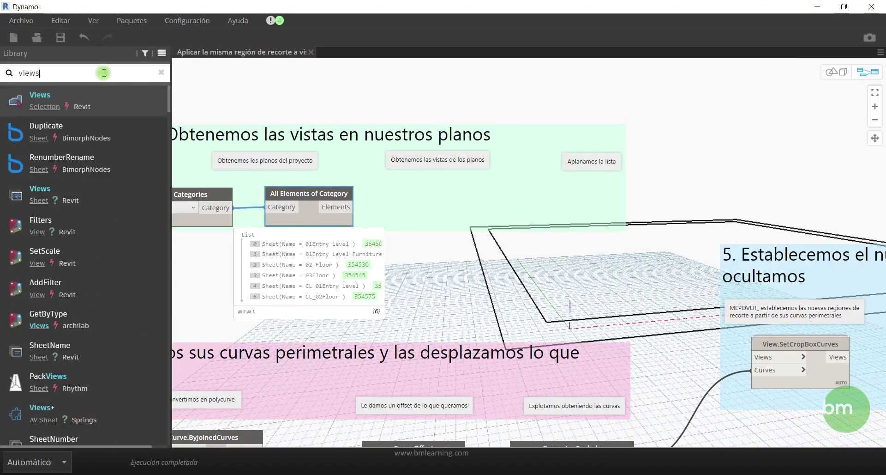
pyautogui.press('BackSpace')
pyautogui.write('sheet')
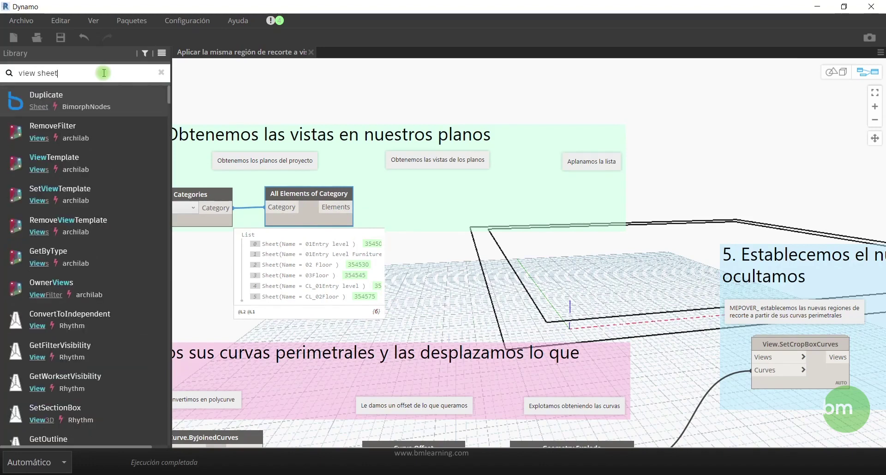
pyautogui.write('s')
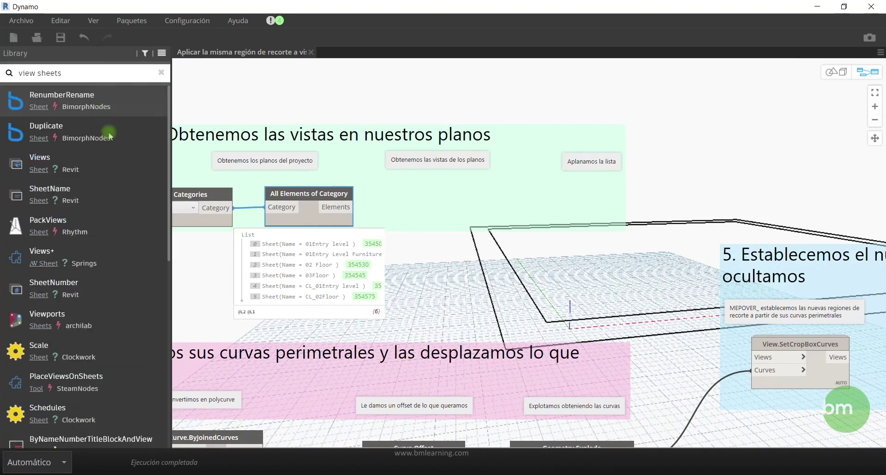
pyautogui.click(43, 170)
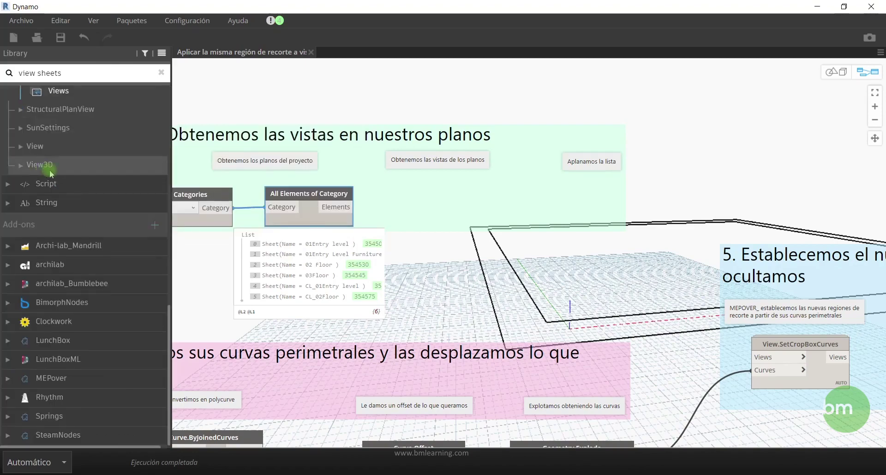
pyautogui.scroll(5, 51, 173)
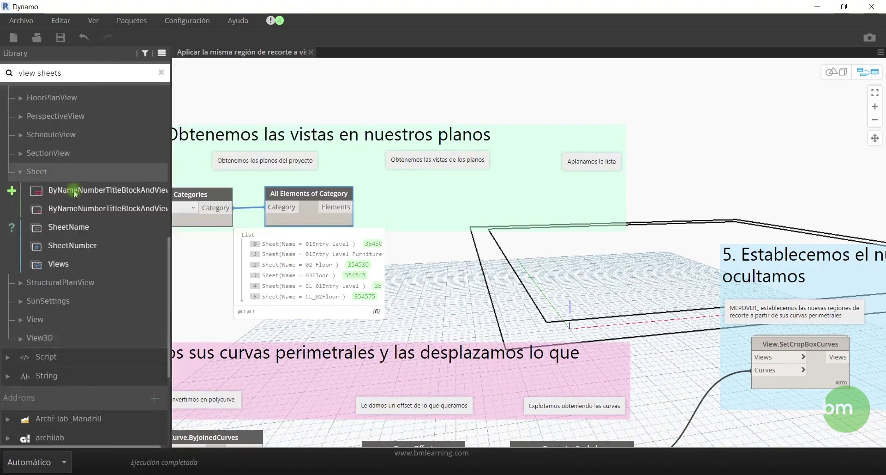
pyautogui.click(64, 267)
pyautogui.moveTo(572, 287); pyautogui.dragTo(422, 189)
pyautogui.moveTo(354, 207); pyautogui.dragTo(418, 210)
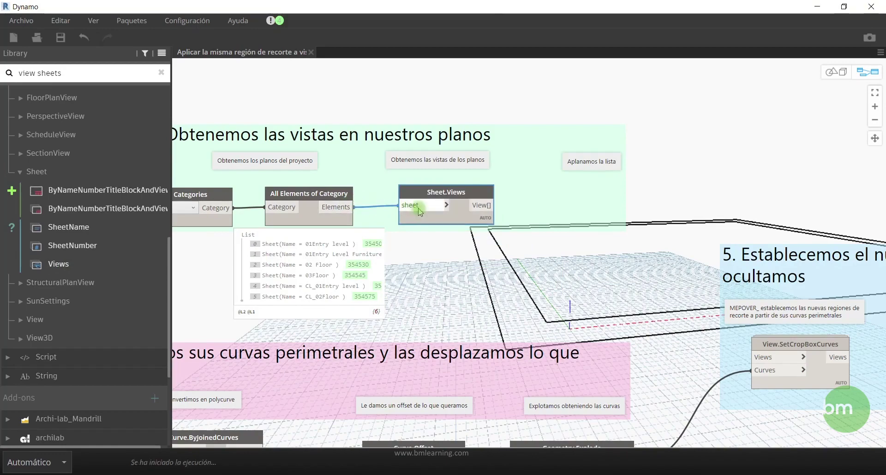
pyautogui.scroll(-1, 364, 198)
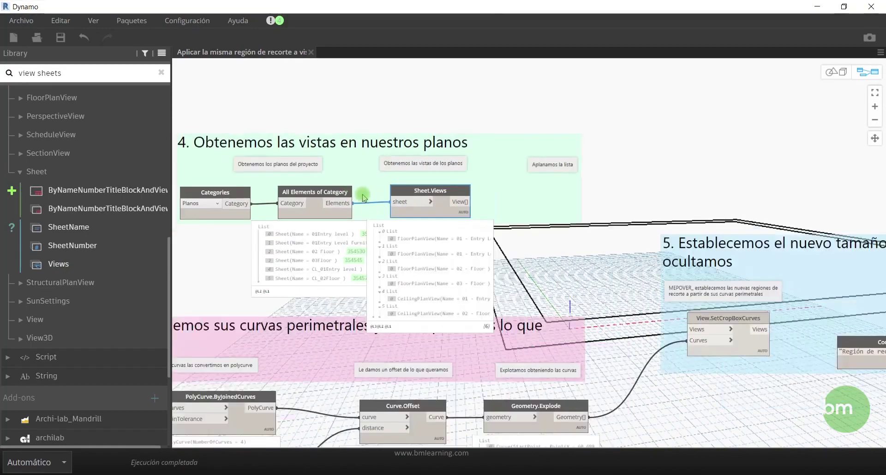
# Add List.Flatten beside Sheet.Views and feed it View[] to get six plan views
pyautogui.scroll(2, 515, 245)
pyautogui.rightClick(587, 156)
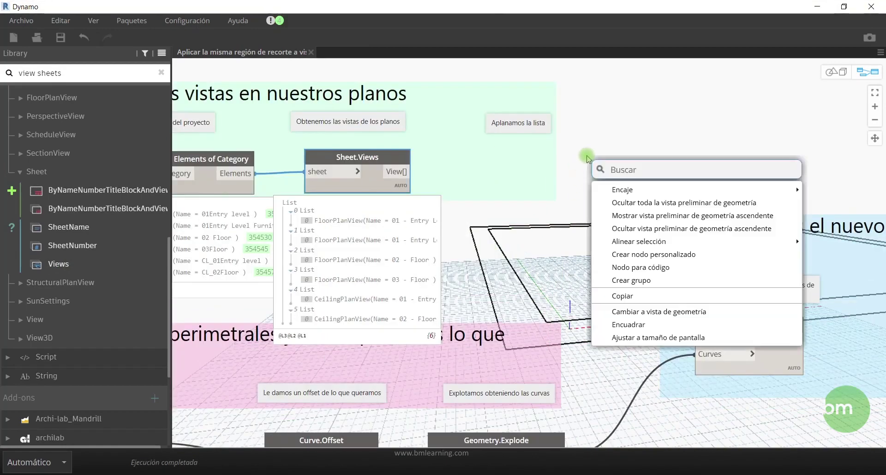
pyautogui.write('flat')
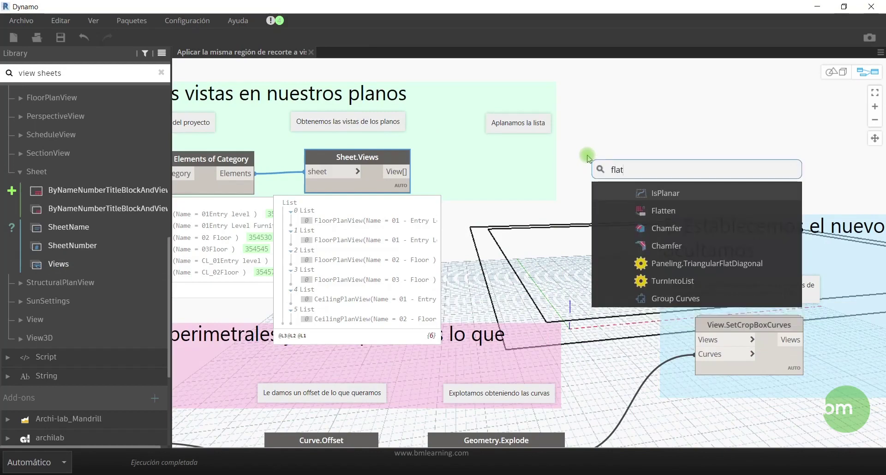
pyautogui.write('ten')
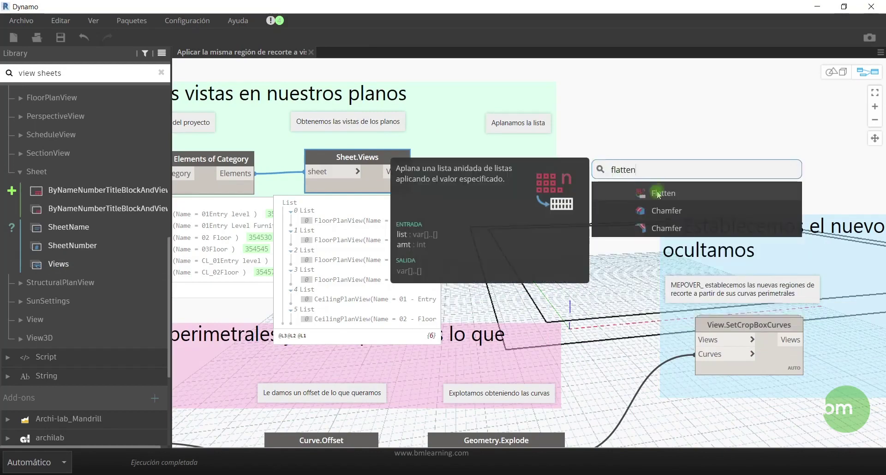
pyautogui.click(665, 193)
pyautogui.moveTo(674, 200); pyautogui.dragTo(503, 159)
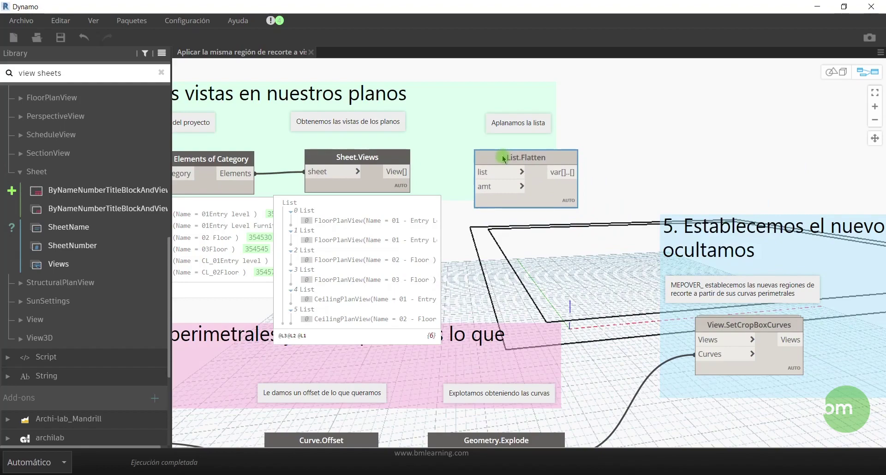
pyautogui.moveTo(401, 173)
pyautogui.mouseDown()
pyautogui.moveTo(499, 179)
pyautogui.moveTo(480, 173)
pyautogui.mouseUp()
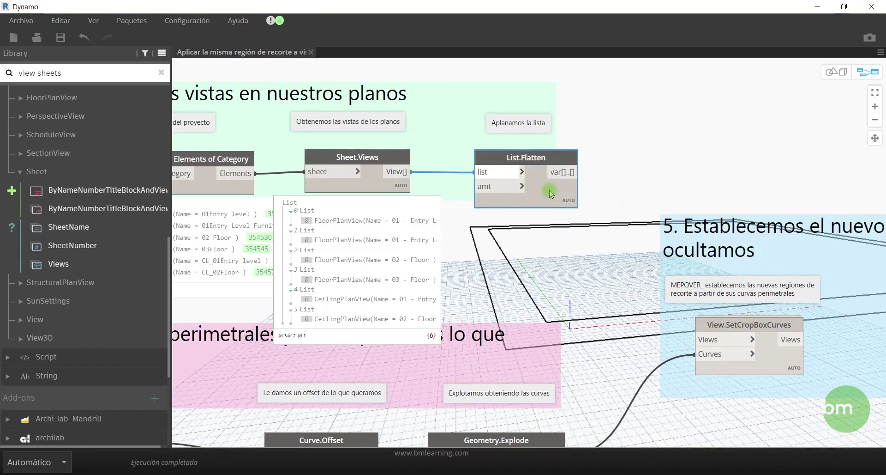
pyautogui.scroll(-5, 443, 107)
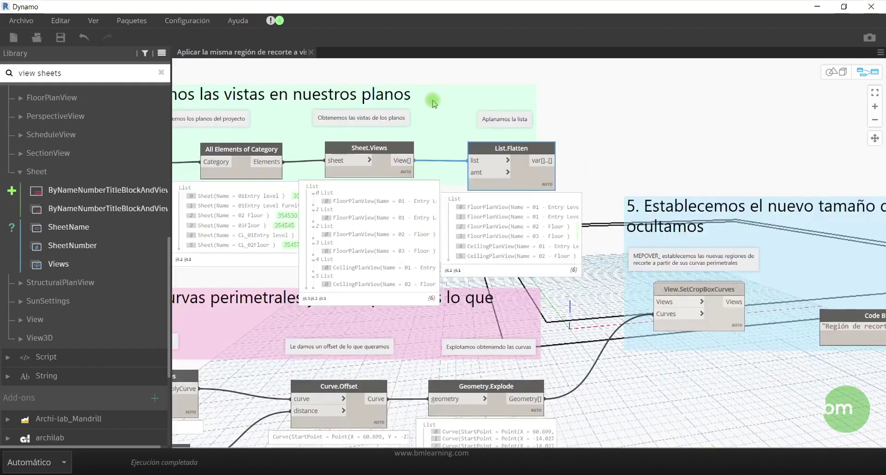
# Preview the Code Block output 'Región de recorte visible' next to View.SetCropBoxCurves
pyautogui.scroll(2, 554, 145)
pyautogui.scroll(2, 531, 138)
pyautogui.scroll(-3, 499, 127)
pyautogui.scroll(-2, 517, 148)
pyautogui.scroll(3, 605, 231)
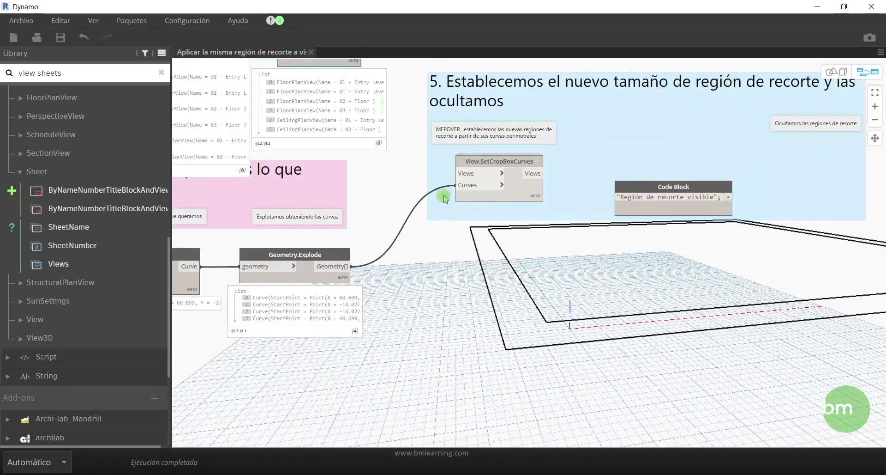
pyautogui.scroll(-1, 462, 198)
pyautogui.scroll(-1, 429, 138)
pyautogui.scroll(2, 425, 125)
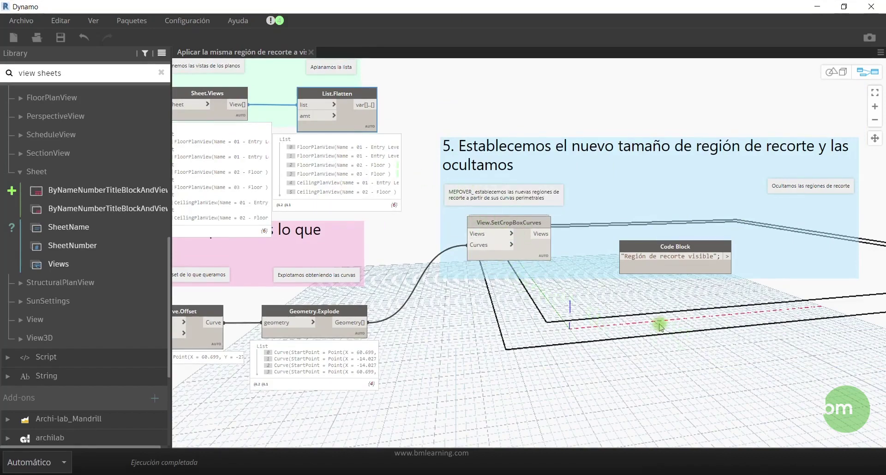
pyautogui.scroll(2, 663, 324)
pyautogui.scroll(-2, 469, 293)
pyautogui.scroll(2, 531, 277)
pyautogui.scroll(1, 484, 230)
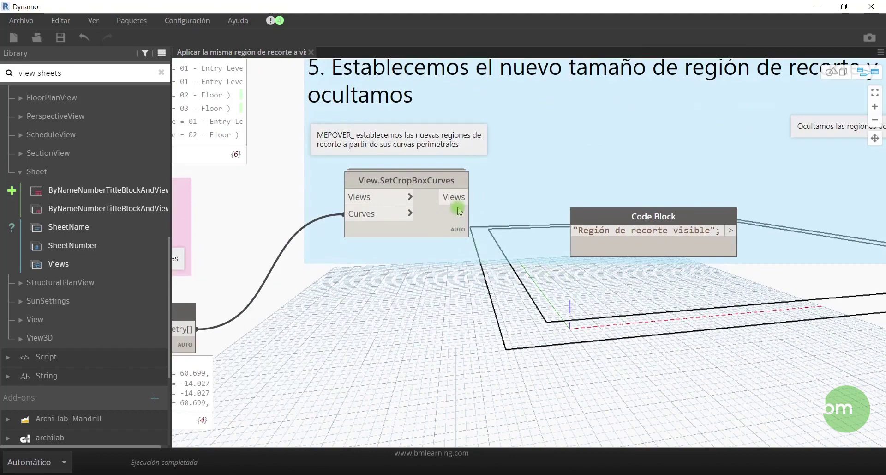
pyautogui.scroll(-3, 600, 319)
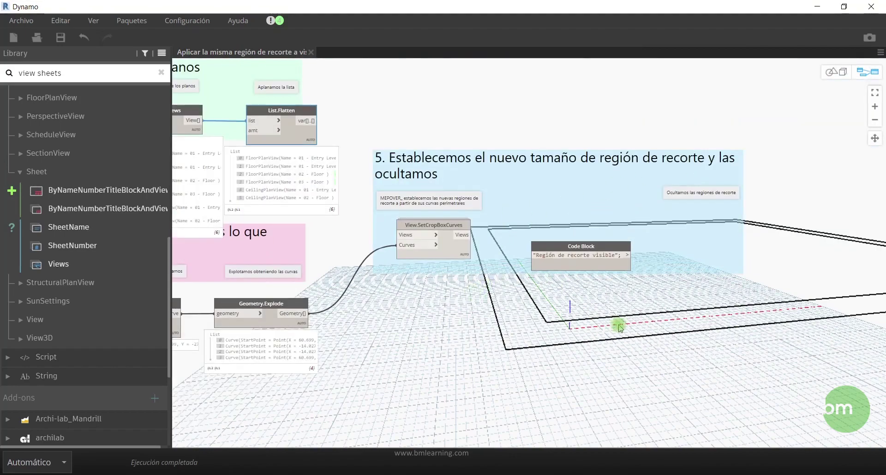
pyautogui.scroll(2, 600, 319)
pyautogui.moveTo(408, 205)
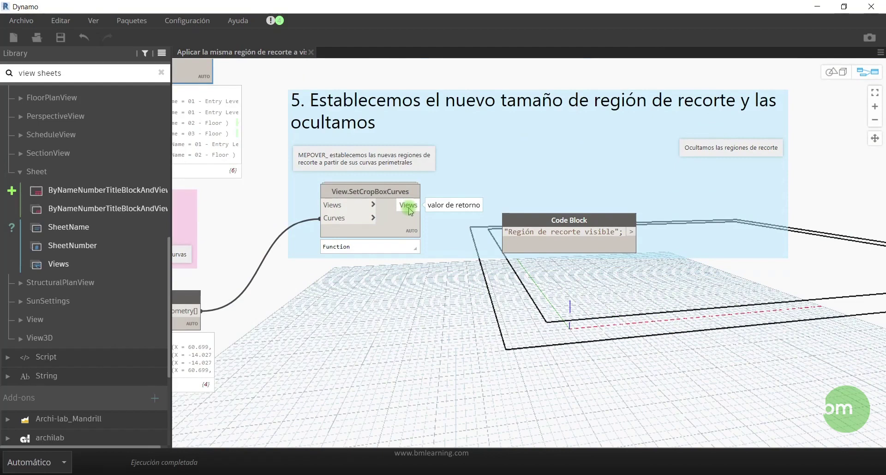
pyautogui.scroll(-1, 433, 265)
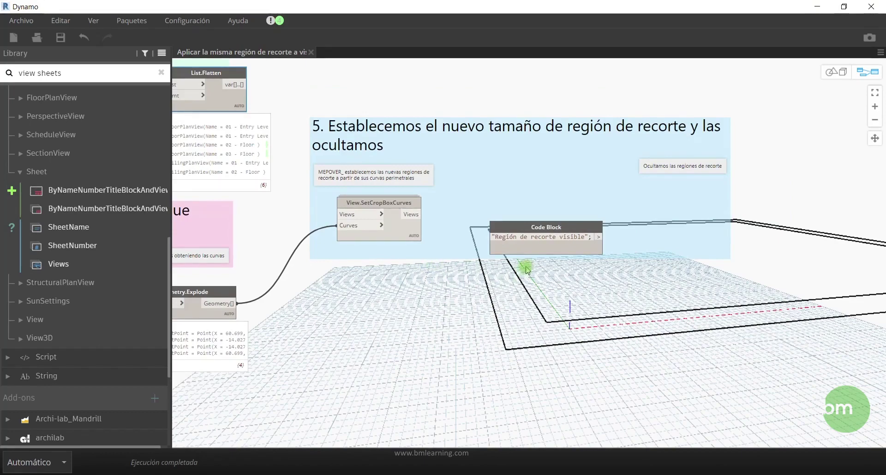
pyautogui.scroll(1, 527, 267)
pyautogui.click(551, 219)
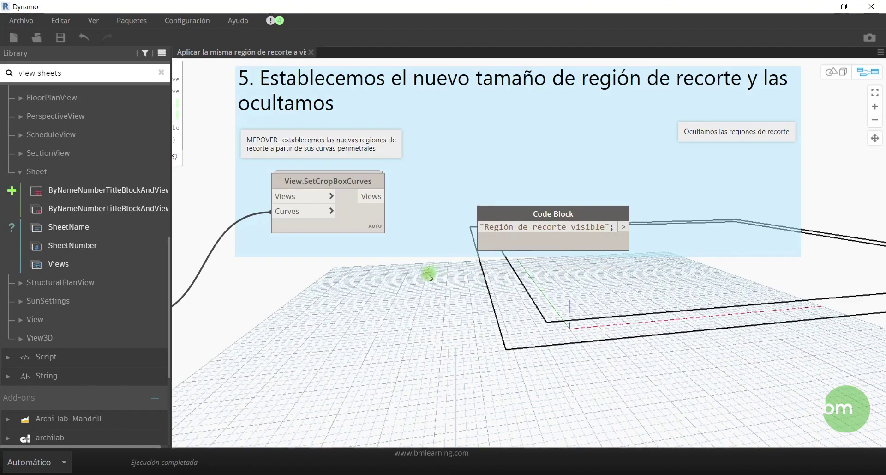
# Add an Element.SetParameterByName node via 'setpar' search and place it beside the Code Block
pyautogui.scroll(-1, 480, 275)
pyautogui.scroll(1, 577, 273)
pyautogui.scroll(1, 609, 280)
pyautogui.rightClick(598, 287)
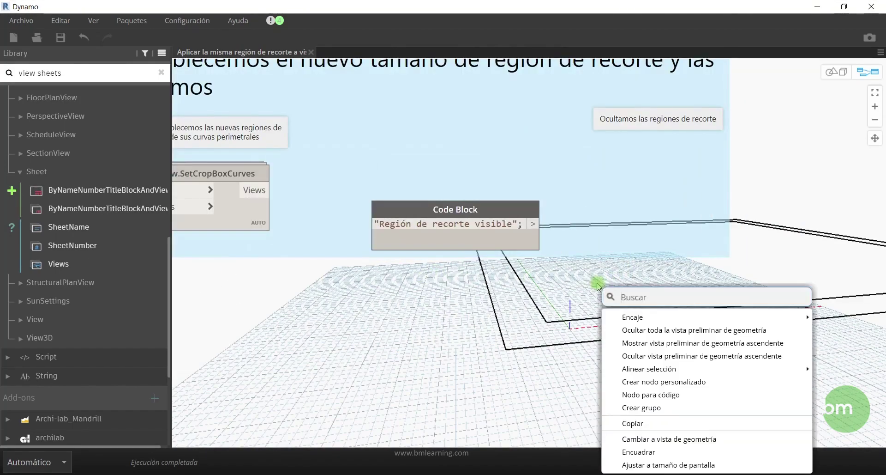
pyautogui.write('set')
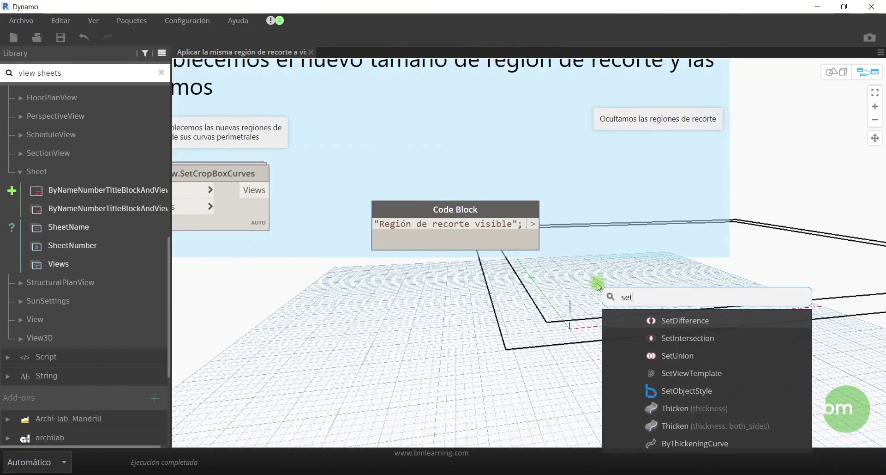
pyautogui.write('para')
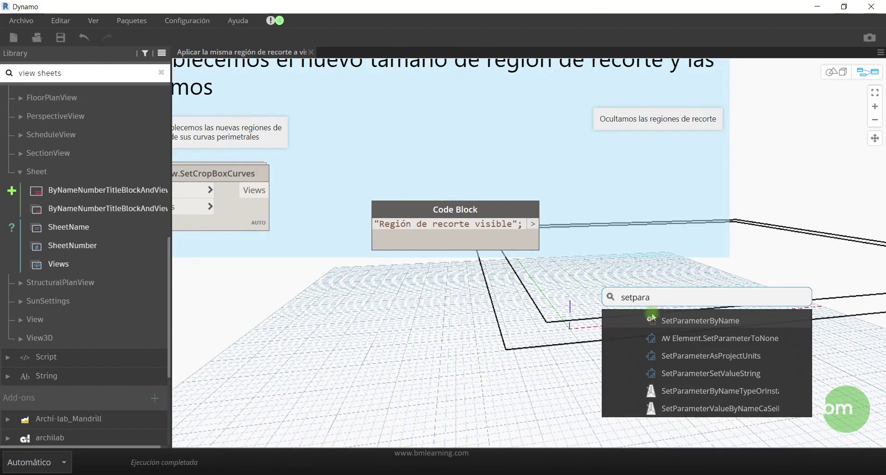
pyautogui.click(671, 320)
pyautogui.moveTo(715, 318)
pyautogui.mouseDown()
pyautogui.moveTo(648, 201)
pyautogui.moveTo(637, 154)
pyautogui.mouseUp()
# Wire the Code Block text to parameterName and the cropped views to the element input
pyautogui.moveTo(533, 227); pyautogui.dragTo(553, 191)
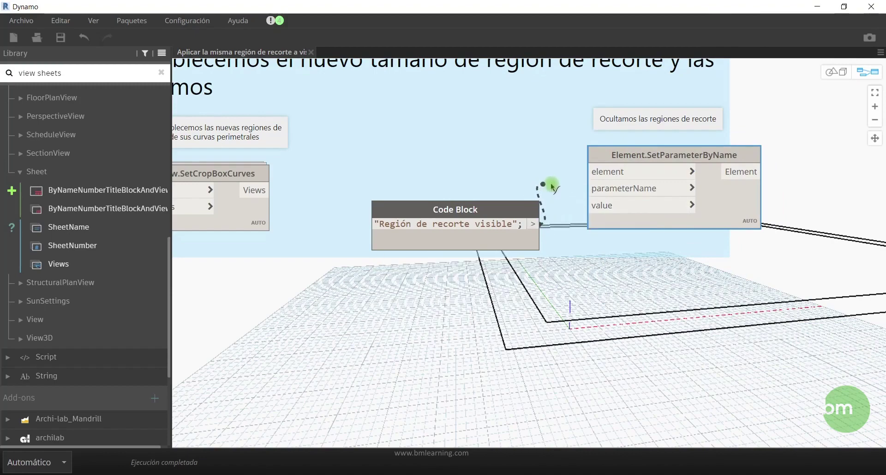
pyautogui.moveTo(553, 190); pyautogui.dragTo(600, 193)
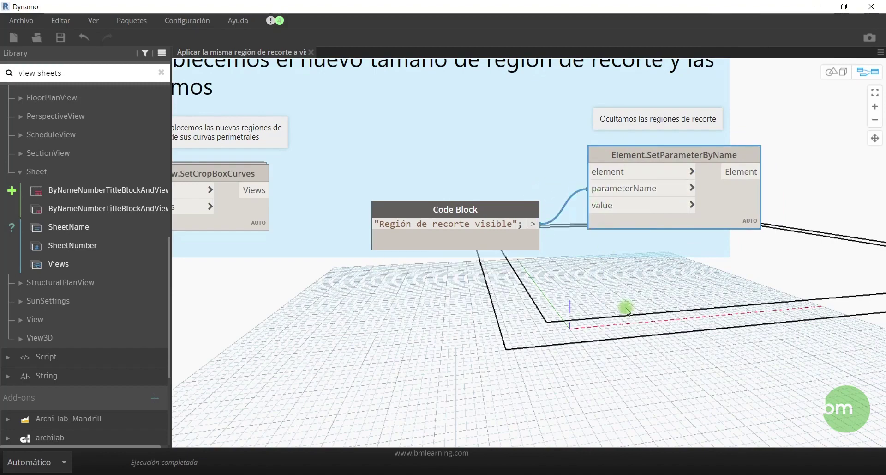
pyautogui.scroll(-4, 637, 318)
pyautogui.scroll(-3, 639, 316)
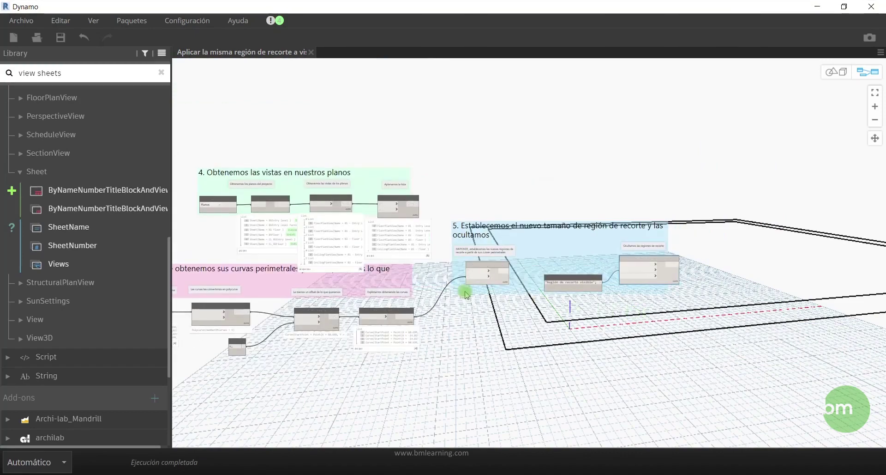
pyautogui.scroll(4, 600, 321)
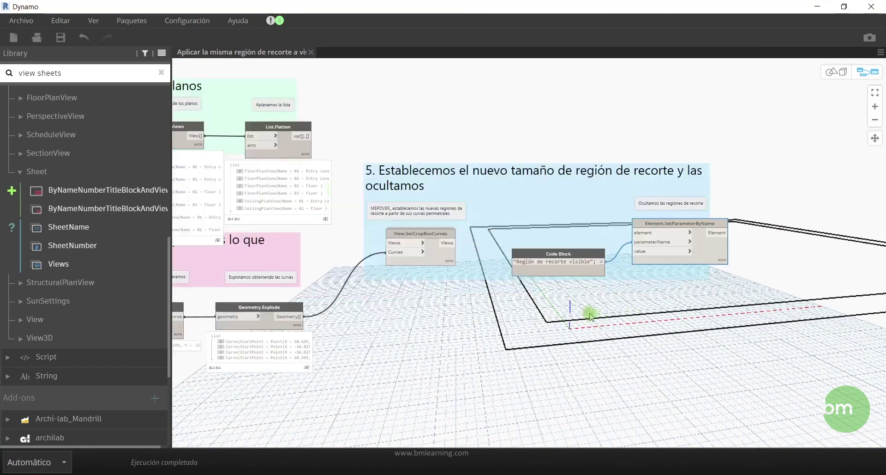
pyautogui.click(403, 222)
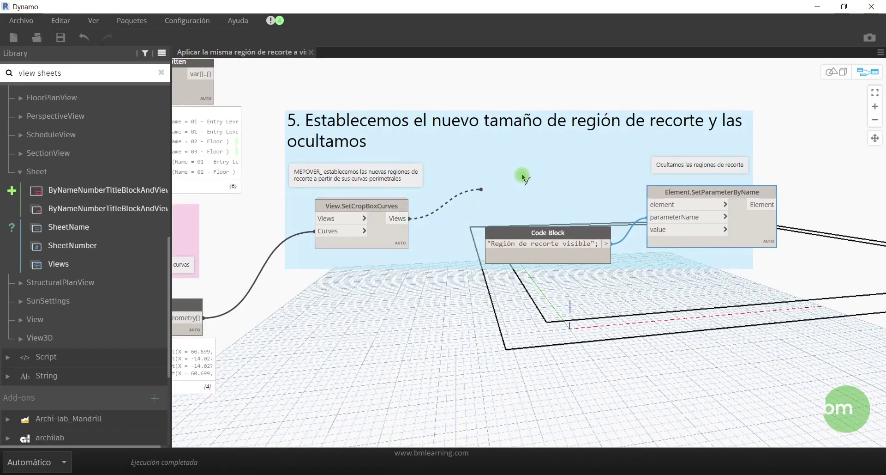
pyautogui.click(663, 207)
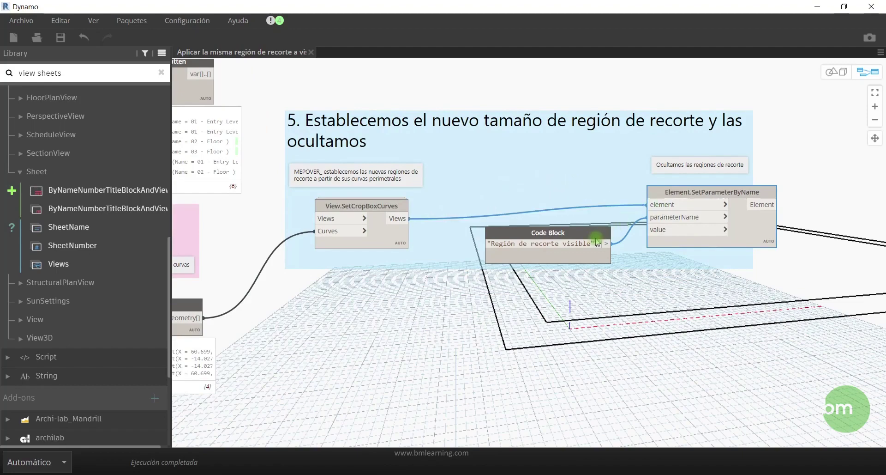
pyautogui.moveTo(584, 237); pyautogui.dragTo(576, 231)
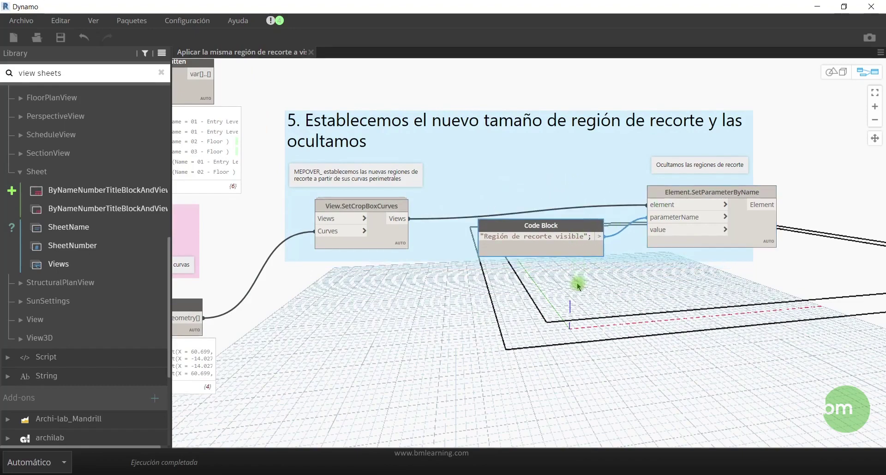
pyautogui.scroll(2, 577, 283)
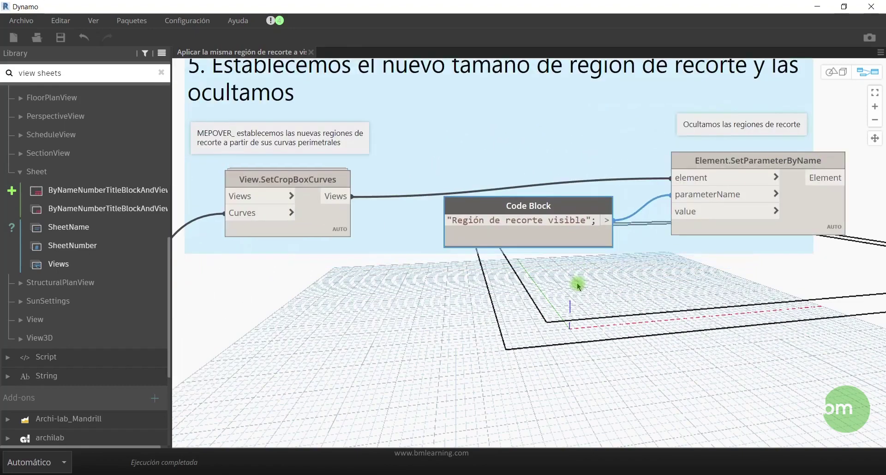
pyautogui.rightClick(520, 277)
# Add a Boolean node set to False and wire it into SetParameterByName's value input
pyautogui.write('boolea')
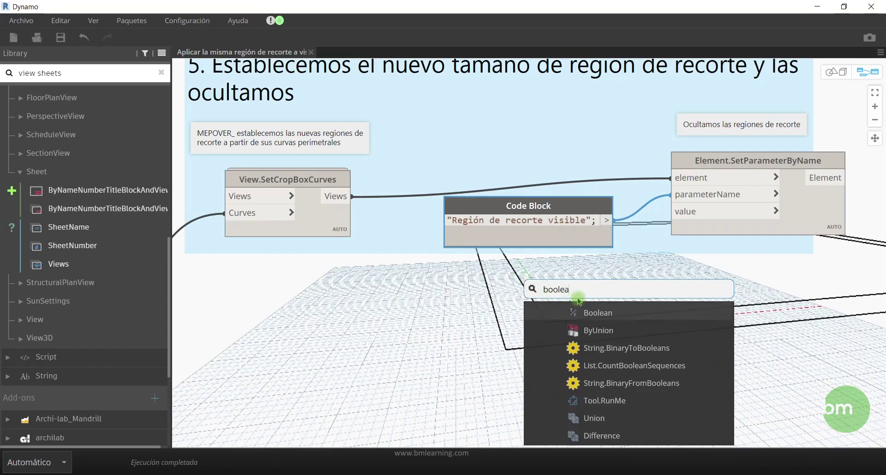
pyautogui.click(602, 313)
pyautogui.moveTo(547, 279); pyautogui.dragTo(541, 273)
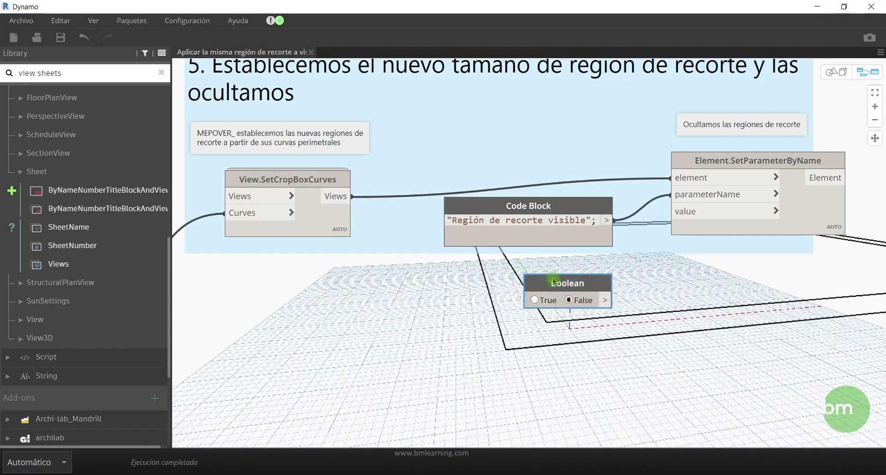
pyautogui.moveTo(615, 300); pyautogui.dragTo(644, 250)
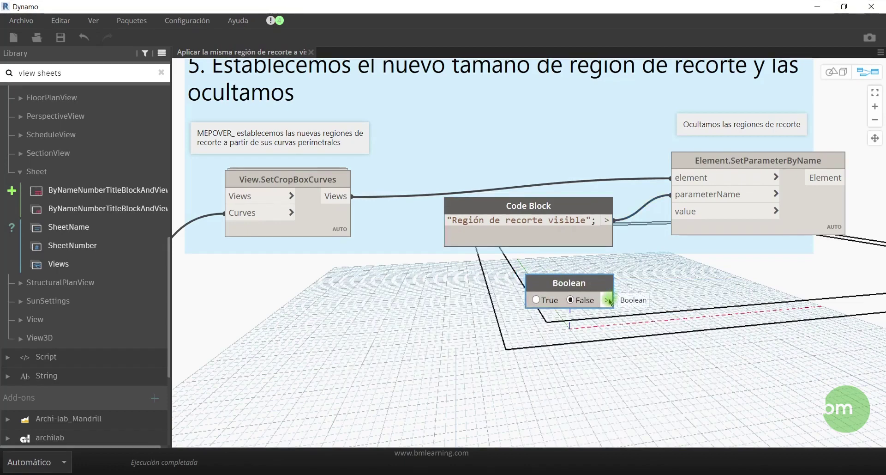
pyautogui.click(680, 217)
pyautogui.scroll(-2, 673, 287)
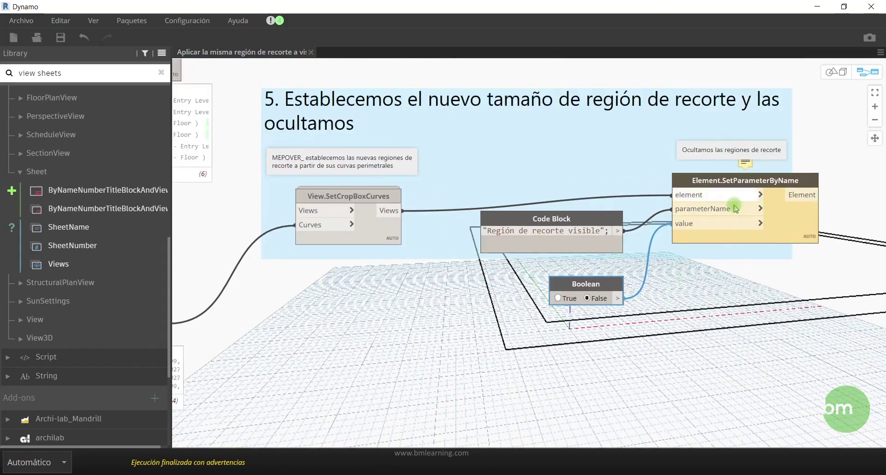
pyautogui.scroll(-2, 708, 305)
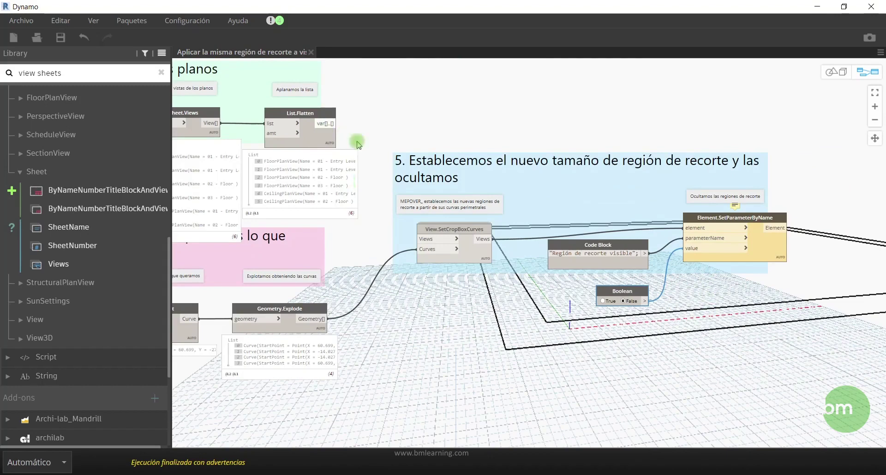
# Switch the graph to Manual, feed List.Flatten into SetCropBoxCurves Views, run it, and return to Revit
pyautogui.click(64, 462)
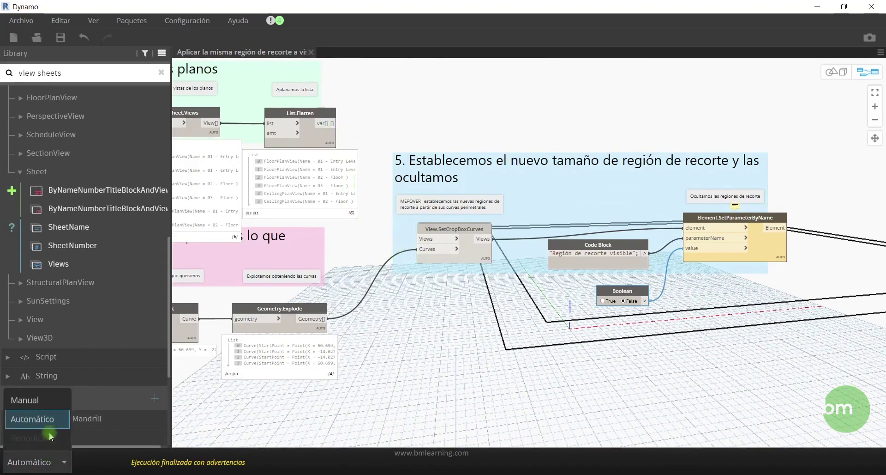
pyautogui.click(50, 404)
pyautogui.moveTo(338, 123)
pyautogui.mouseDown()
pyautogui.moveTo(374, 160)
pyautogui.moveTo(418, 239)
pyautogui.mouseUp()
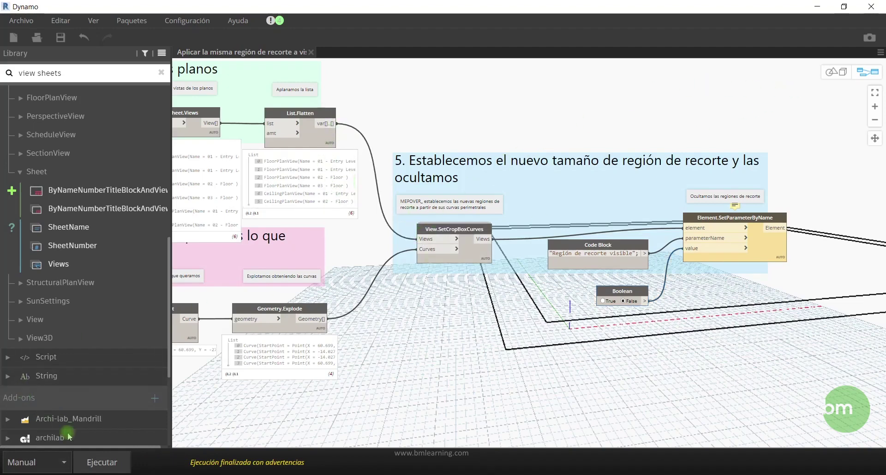
pyautogui.click(87, 460)
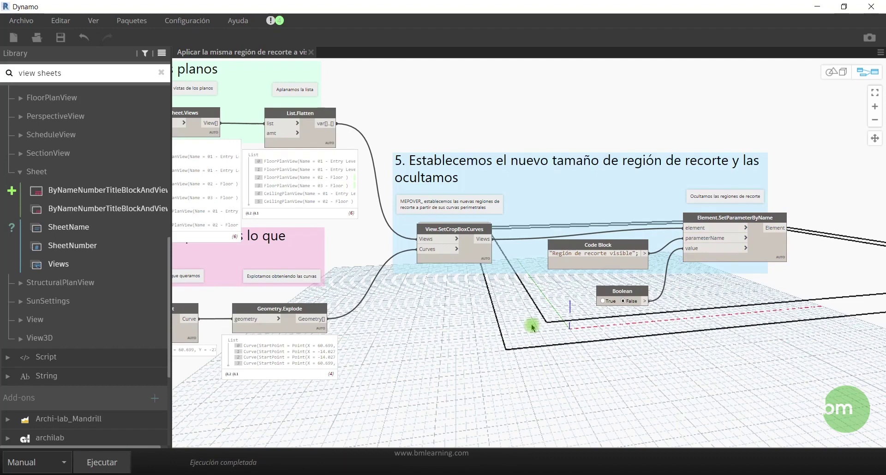
pyautogui.moveTo(735, 249)
pyautogui.click(817, 6)
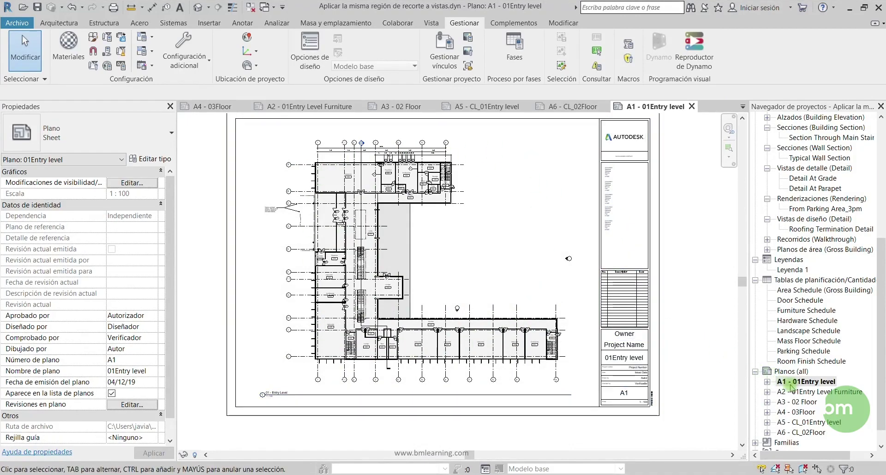
# Open sheets A2 - 01Entry Level Furniture, A3 - 02 Floor and A4 - 03Floor in turn
pyautogui.click(807, 393)
pyautogui.doubleClick(807, 392)
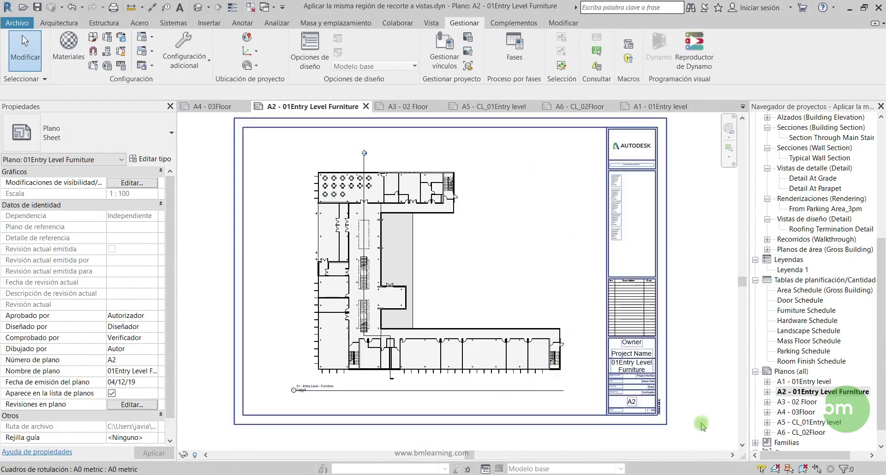
pyautogui.click(806, 410)
pyautogui.click(805, 402)
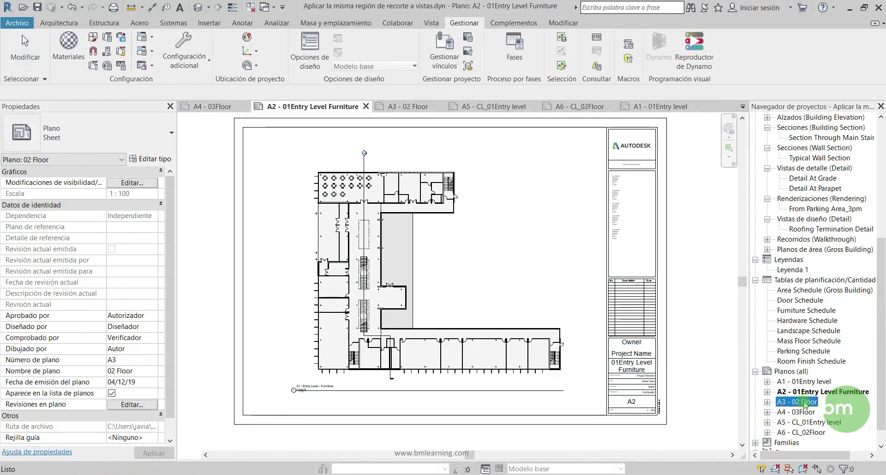
pyautogui.doubleClick(803, 403)
pyautogui.click(802, 412)
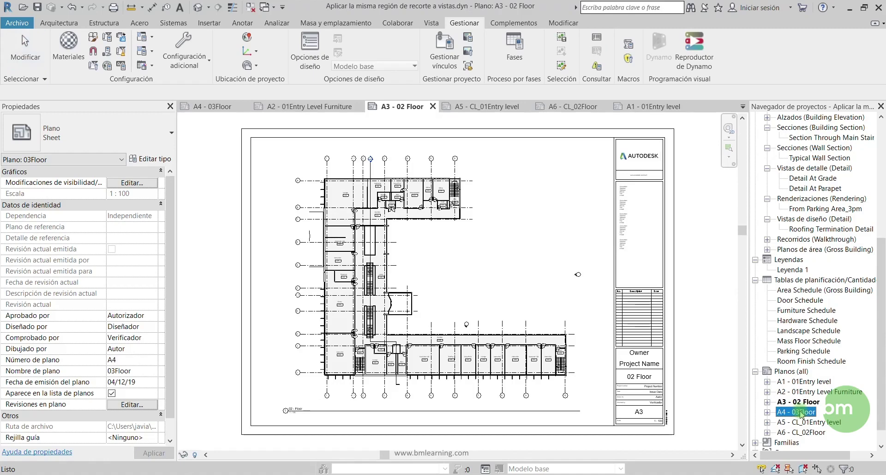
pyautogui.doubleClick(802, 411)
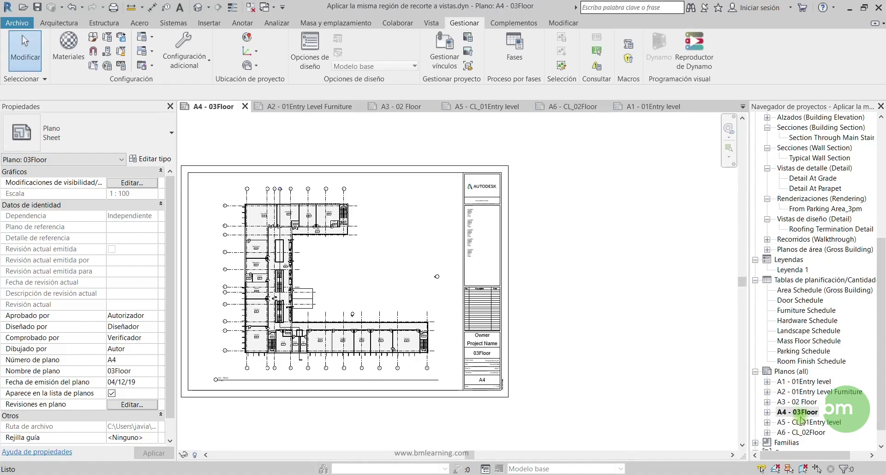